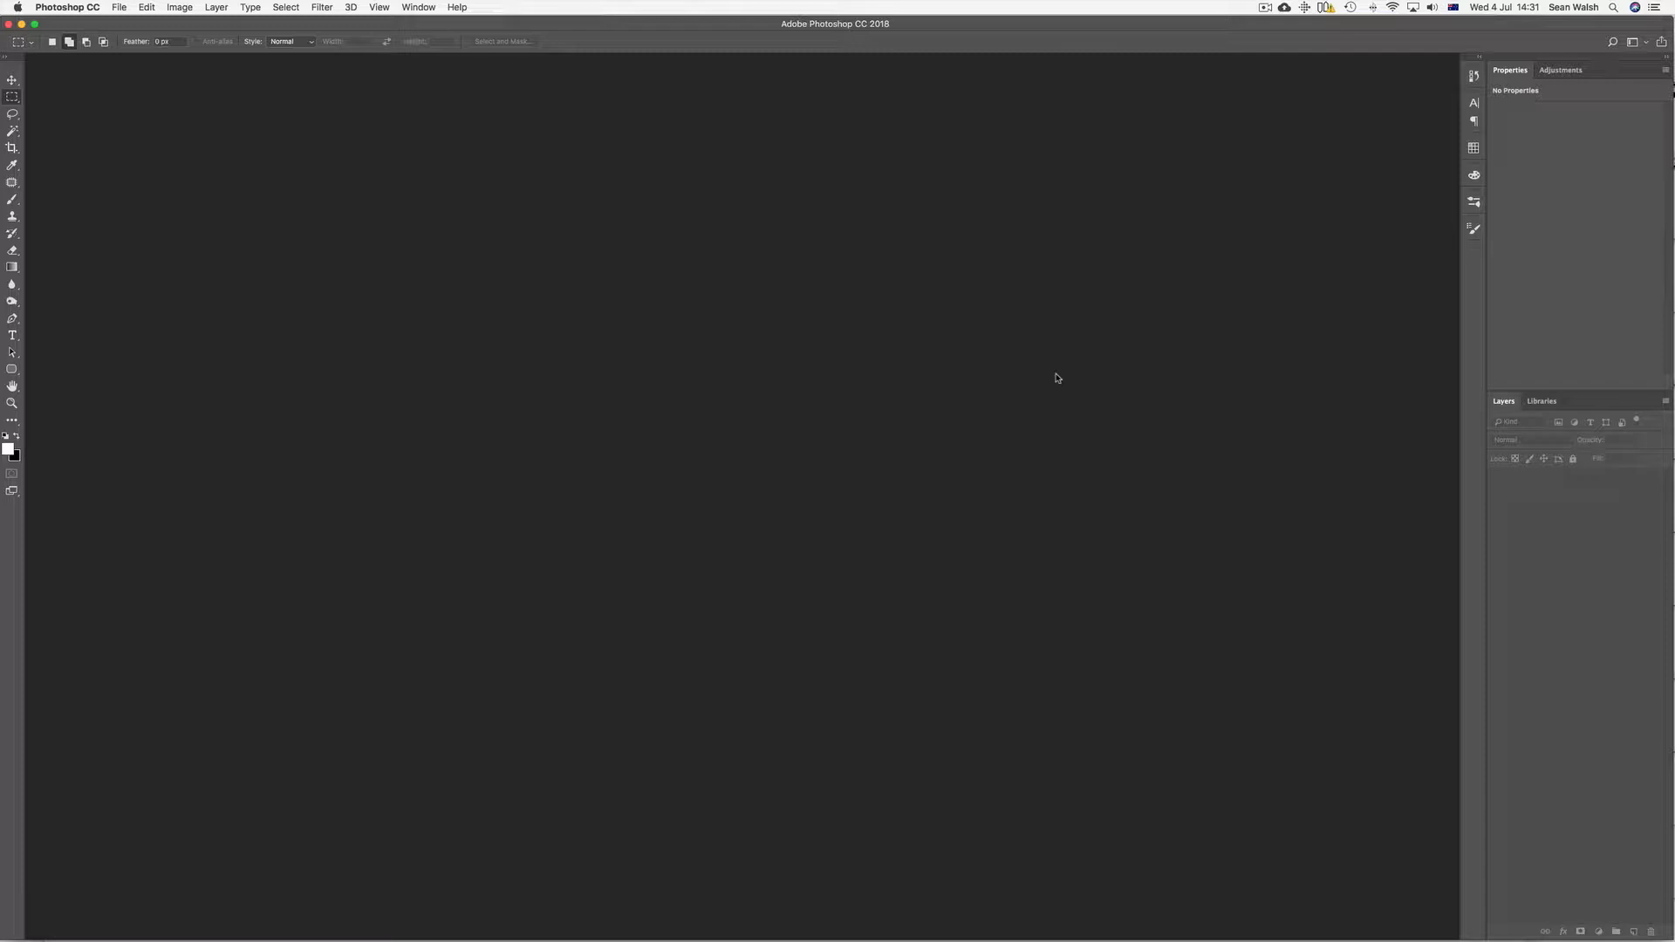
# Step: Start a new document and compare the Web and Print presets, settling on the Web Most Common preset
pyautogui.click(117, 8)
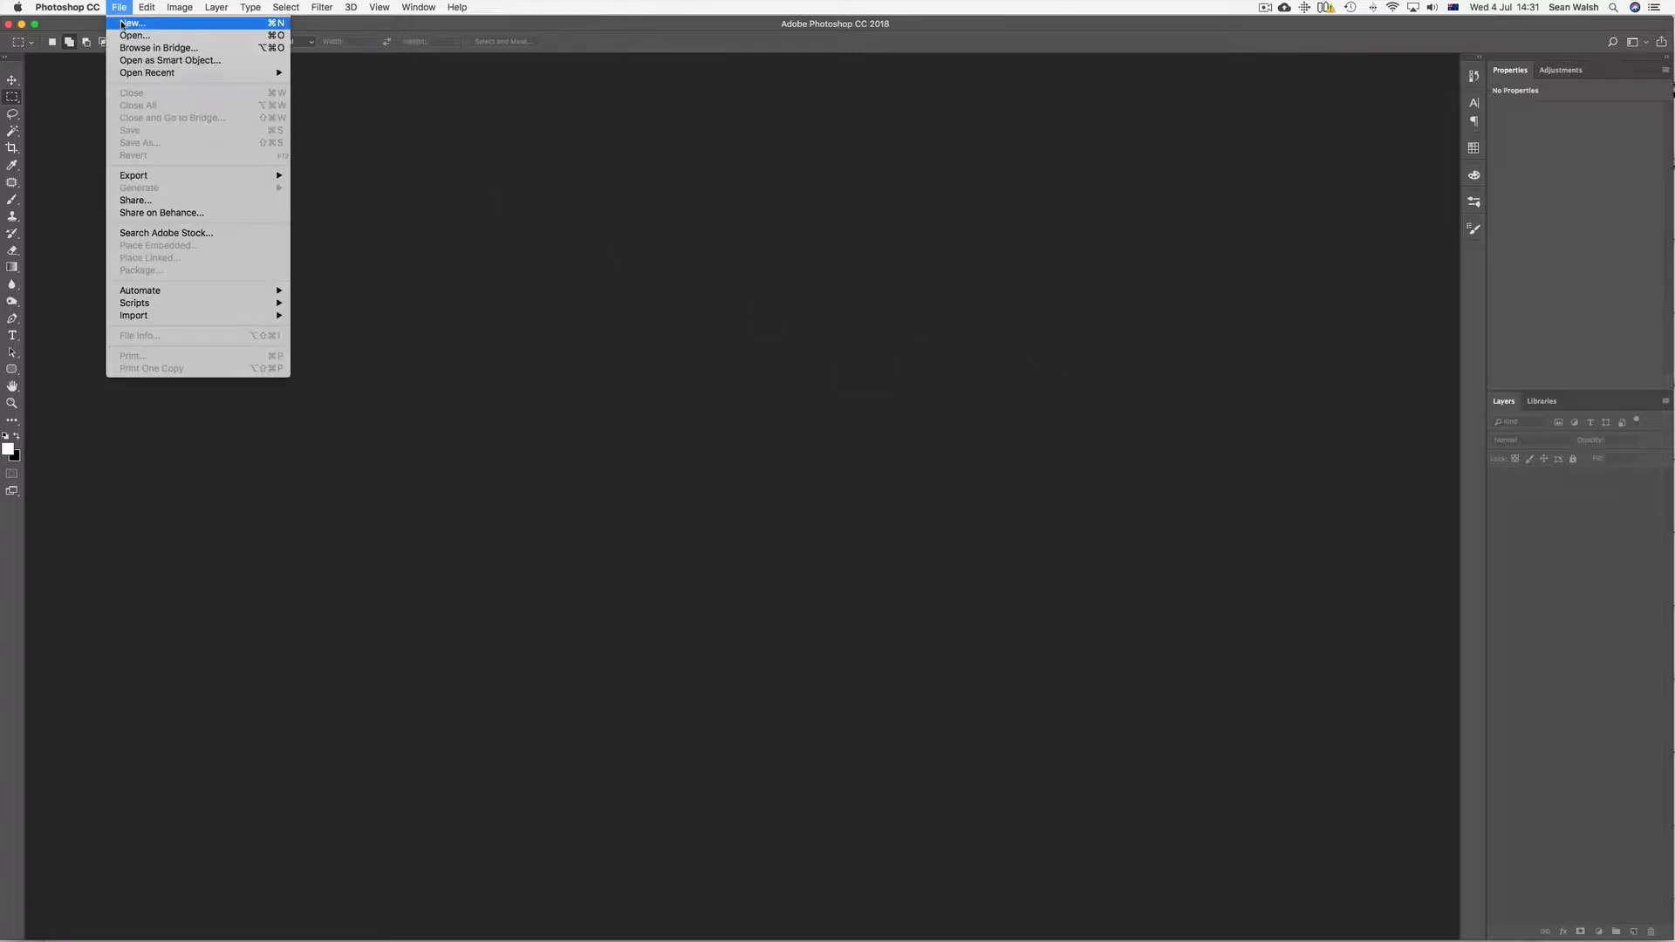
pyautogui.click(122, 24)
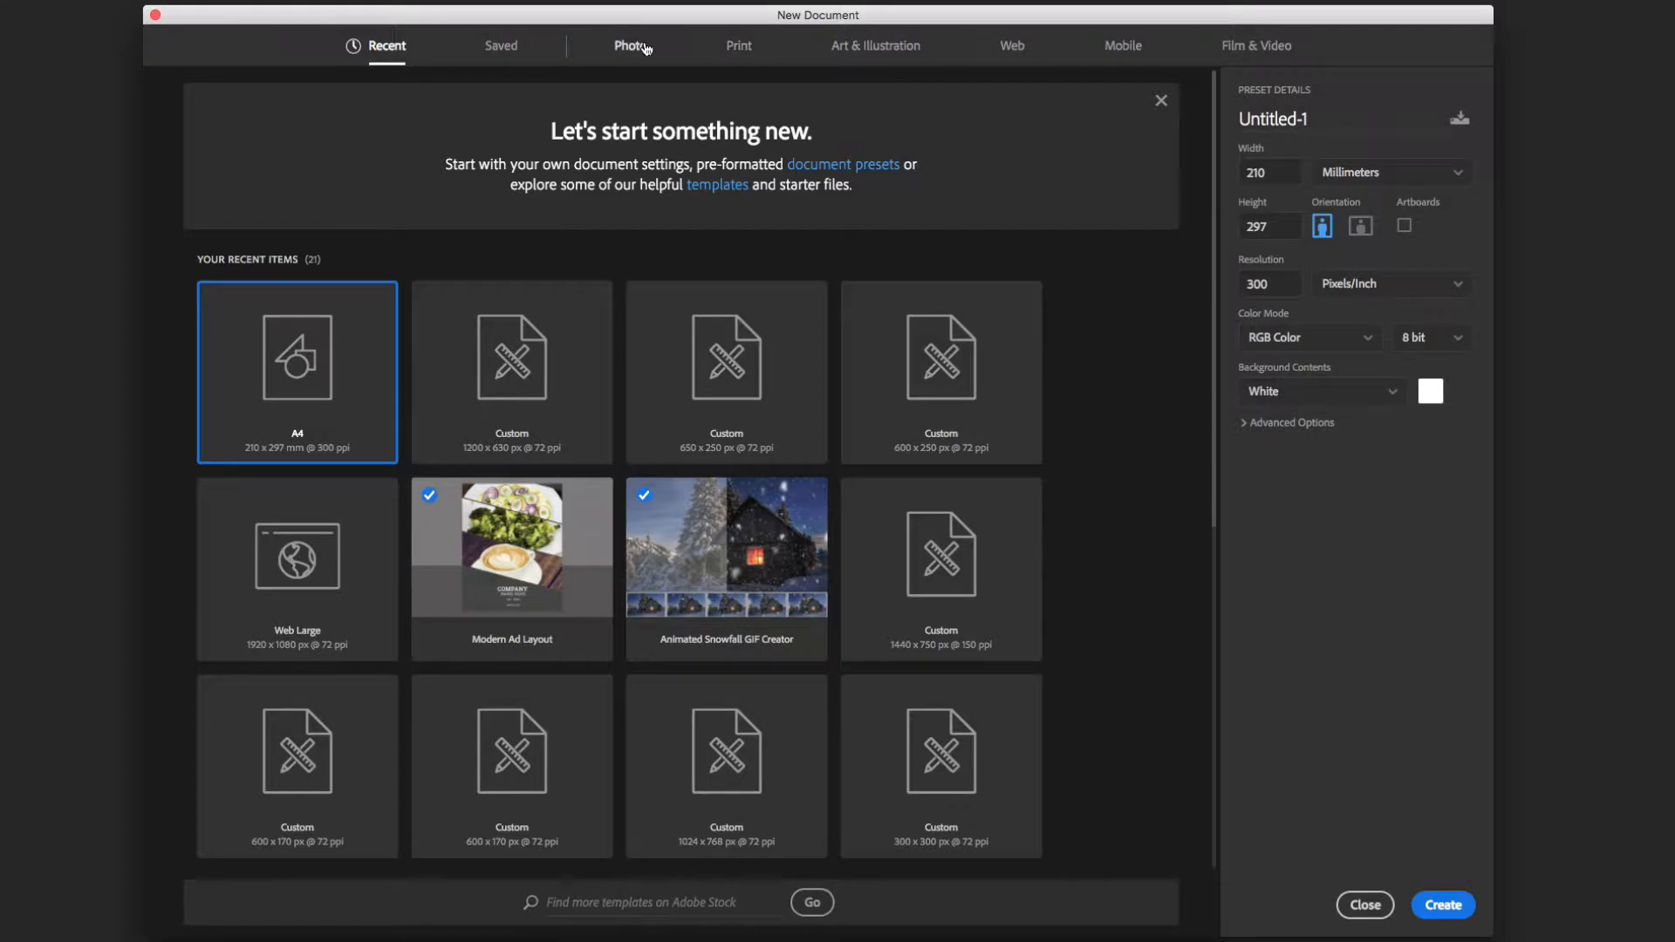
pyautogui.click(1015, 48)
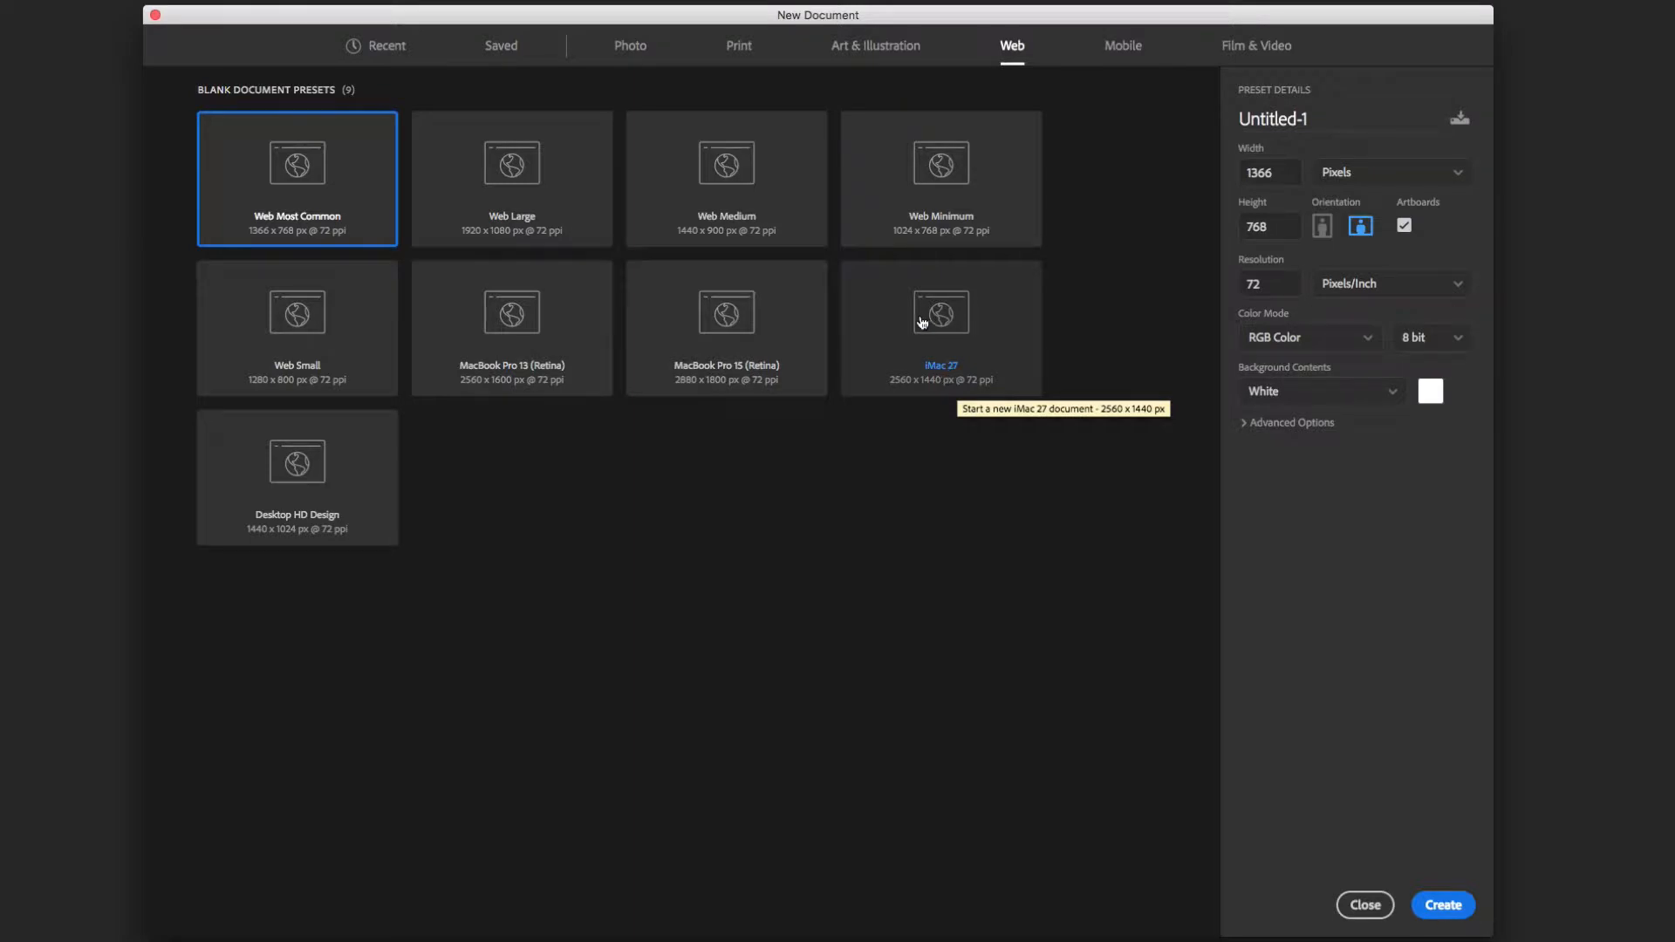
pyautogui.click(739, 48)
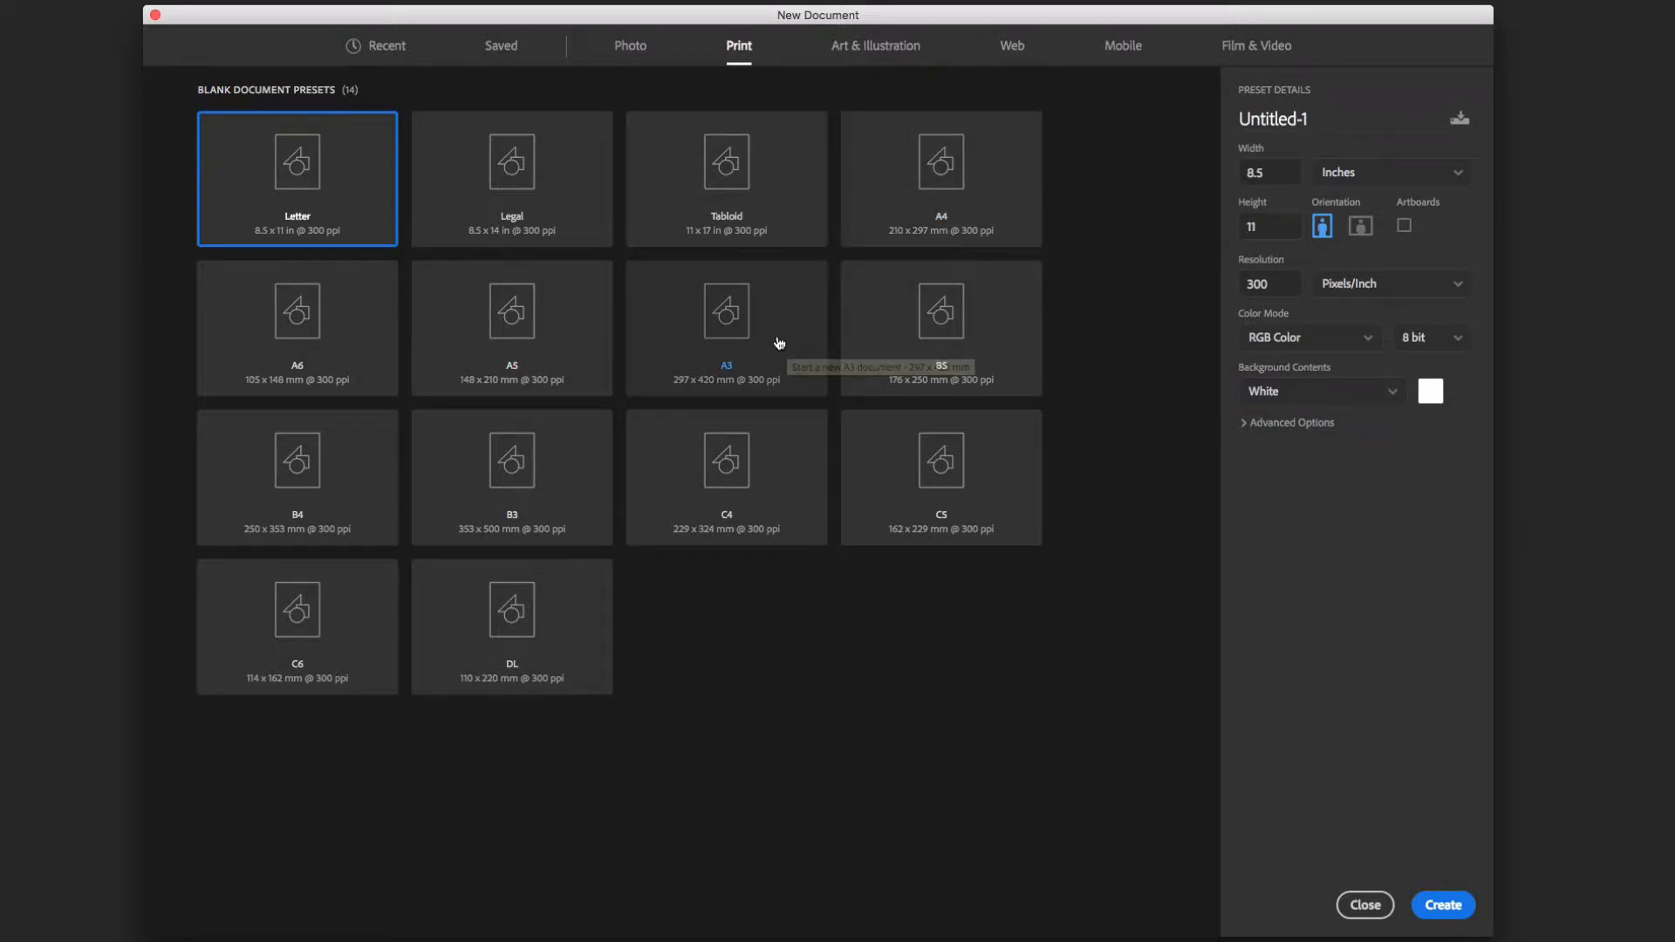
pyautogui.click(1012, 49)
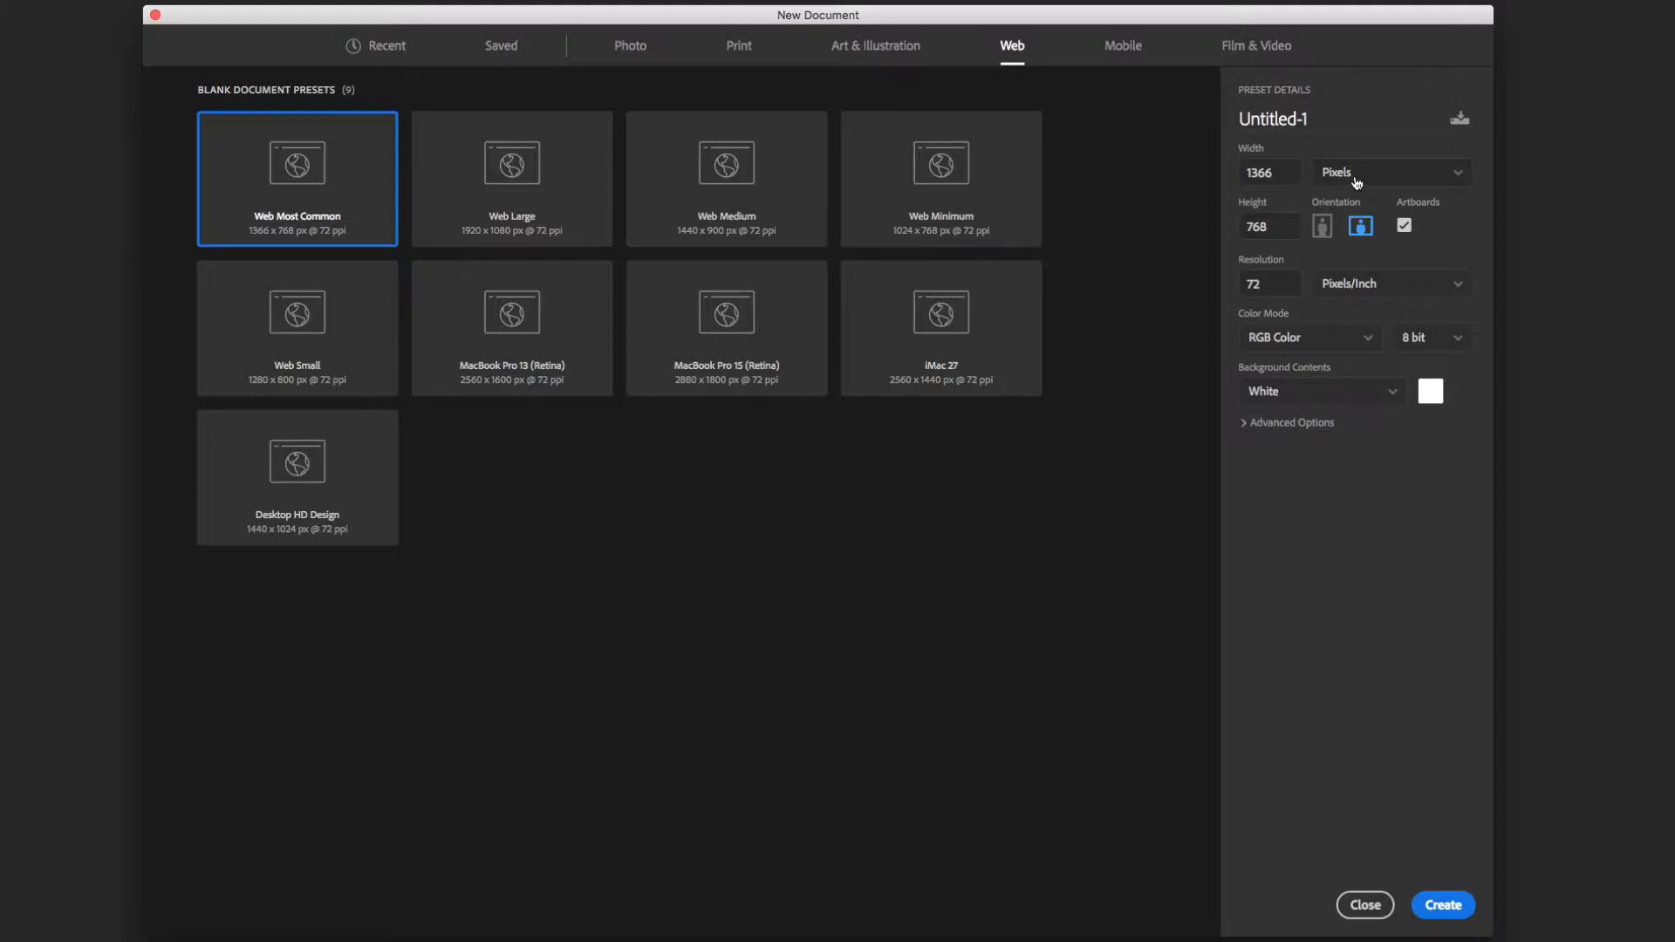
# Step: Set the new document's size to 851 pixels wide and 315 pixels high
pyautogui.click(1459, 174)
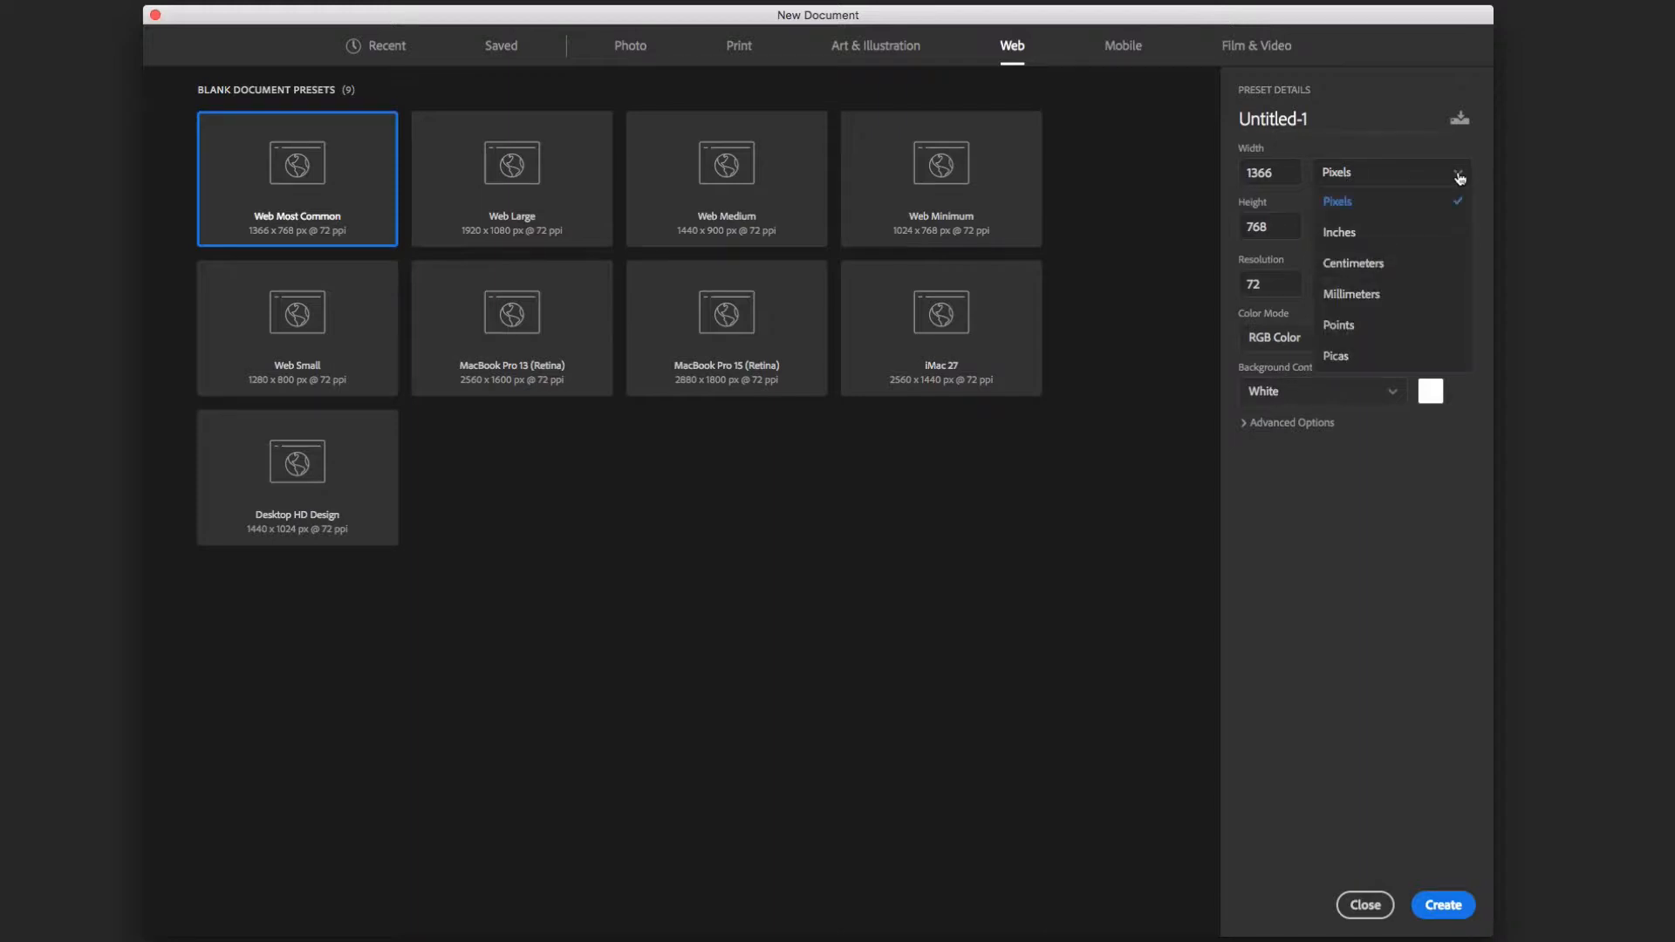
pyautogui.click(1459, 178)
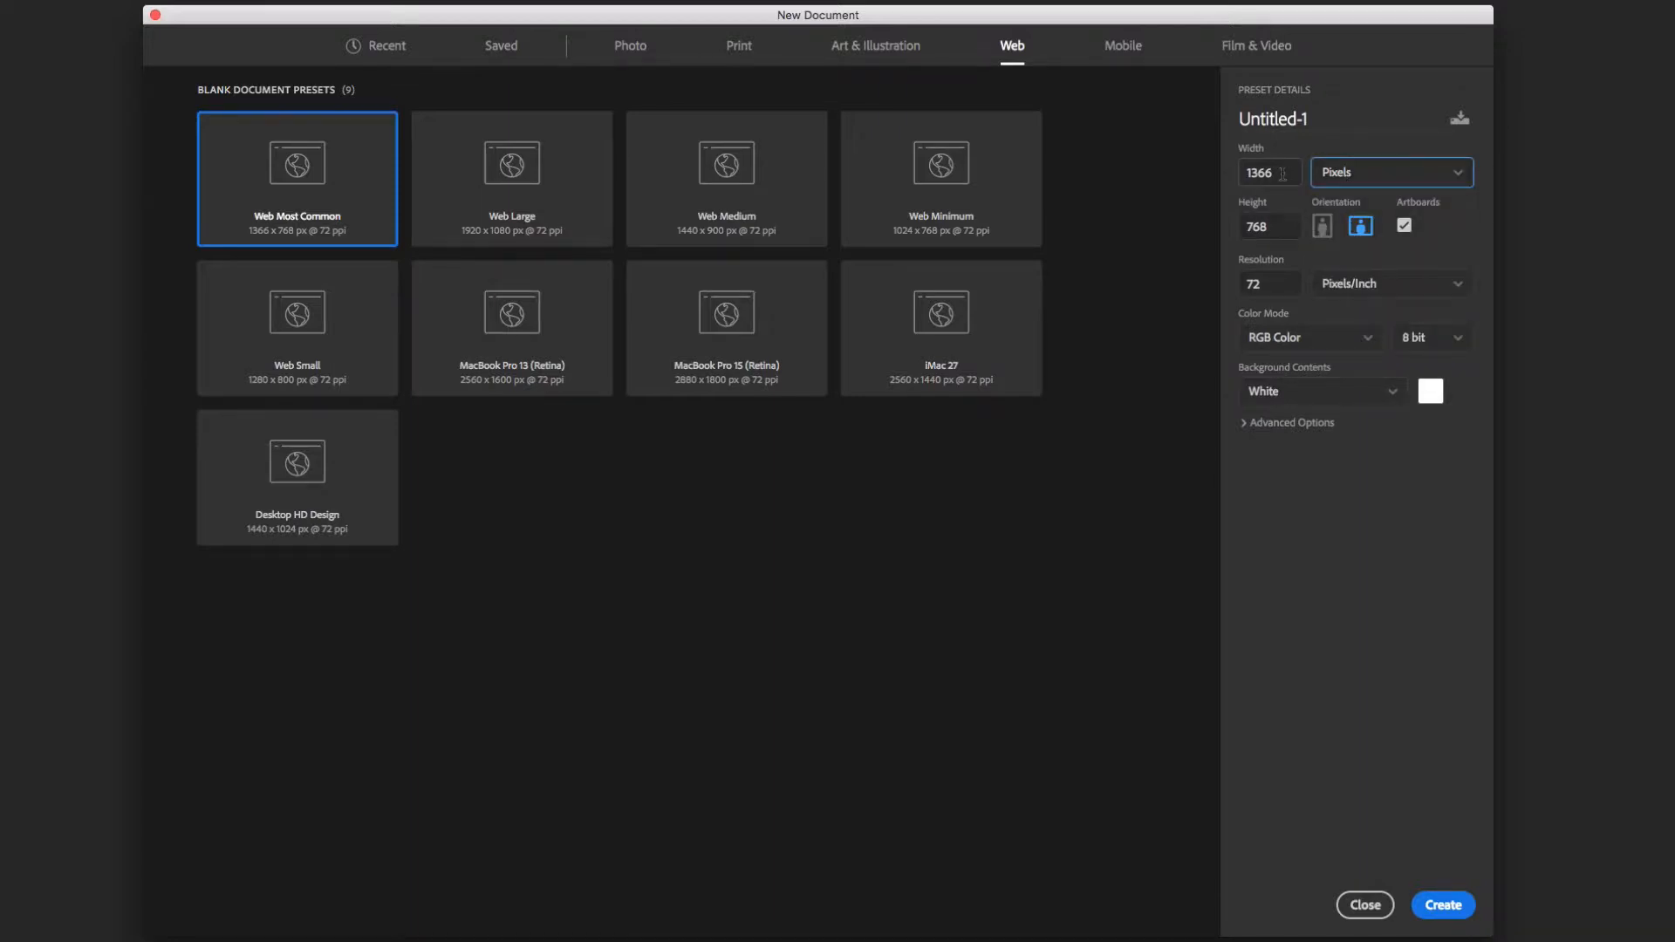
pyautogui.moveTo(1285, 175); pyautogui.dragTo(1178, 169)
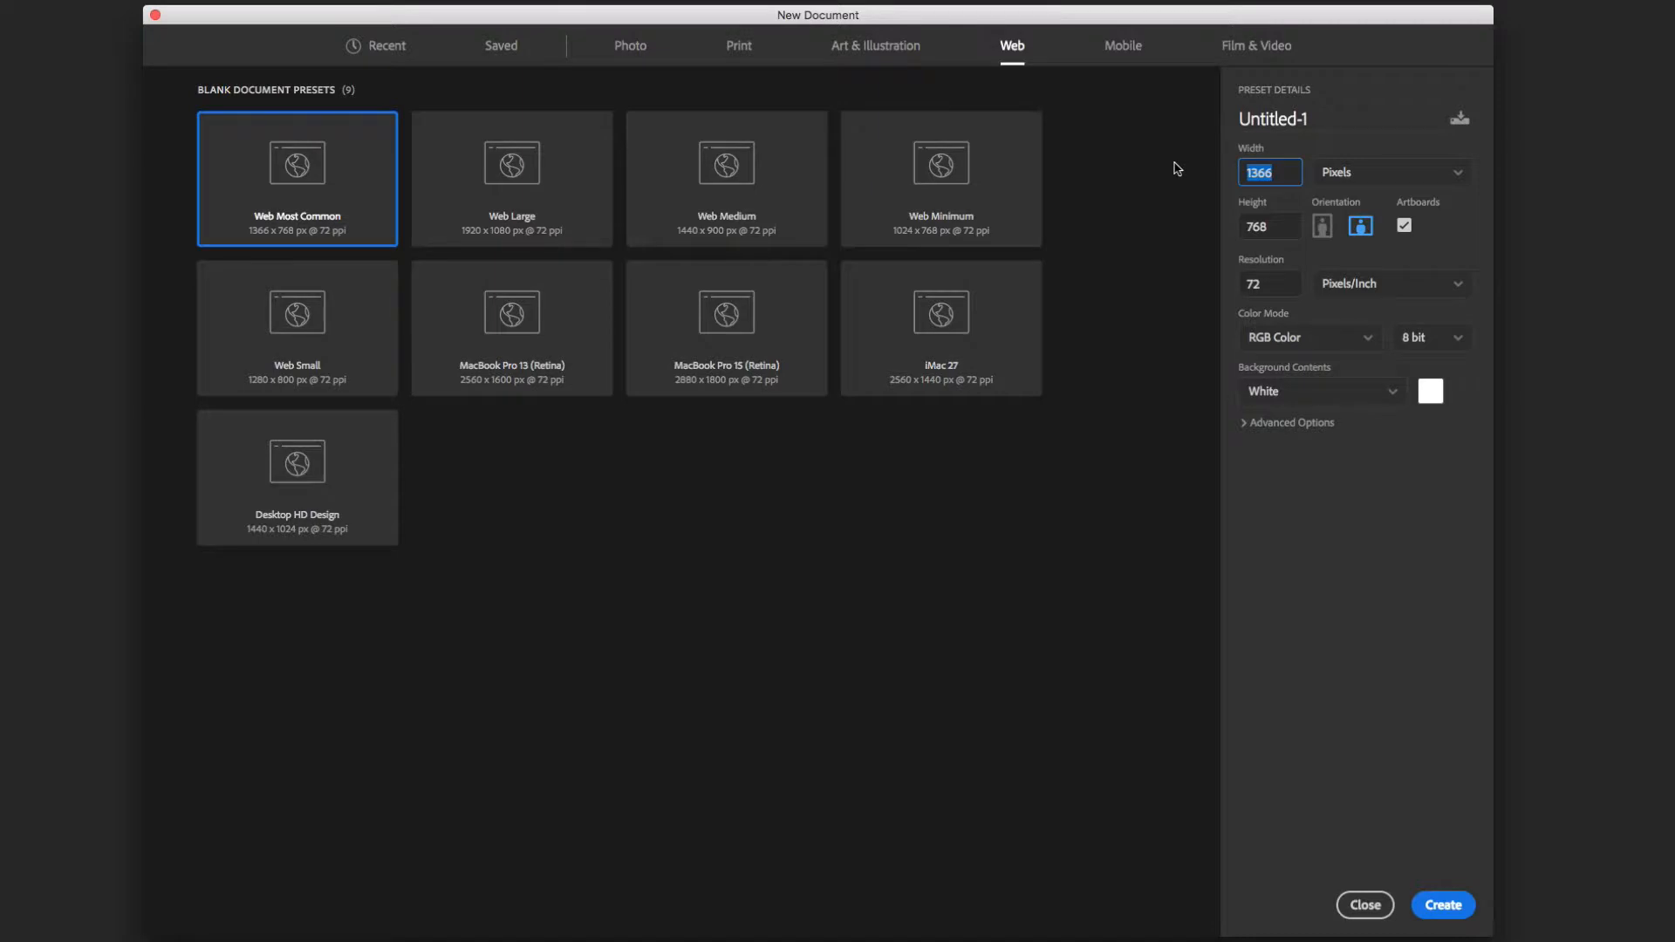
pyautogui.write('851')
pyautogui.press('Tab')
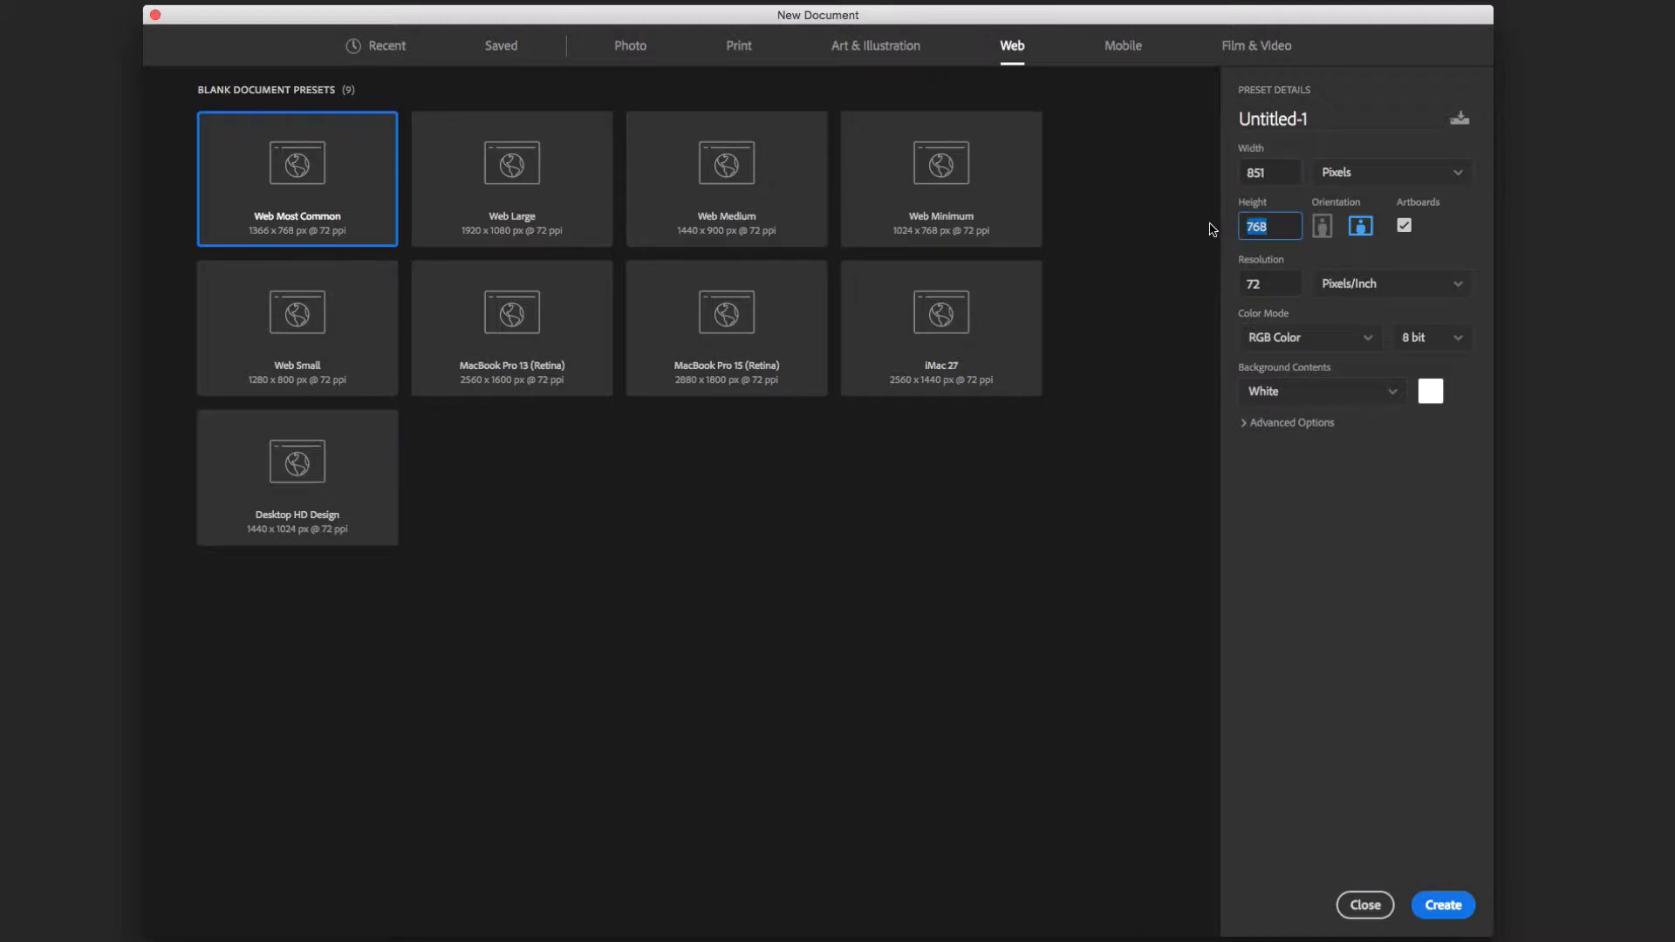
pyautogui.write('315')
# Step: Set the new document to landscape orientation and turn off artboards
pyautogui.click(1322, 226)
pyautogui.click(1360, 227)
pyautogui.click(1322, 228)
pyautogui.click(1362, 228)
pyautogui.click(1404, 226)
# Step: Review the new document's resolution, color mode and bit depth options
pyautogui.click(1279, 282)
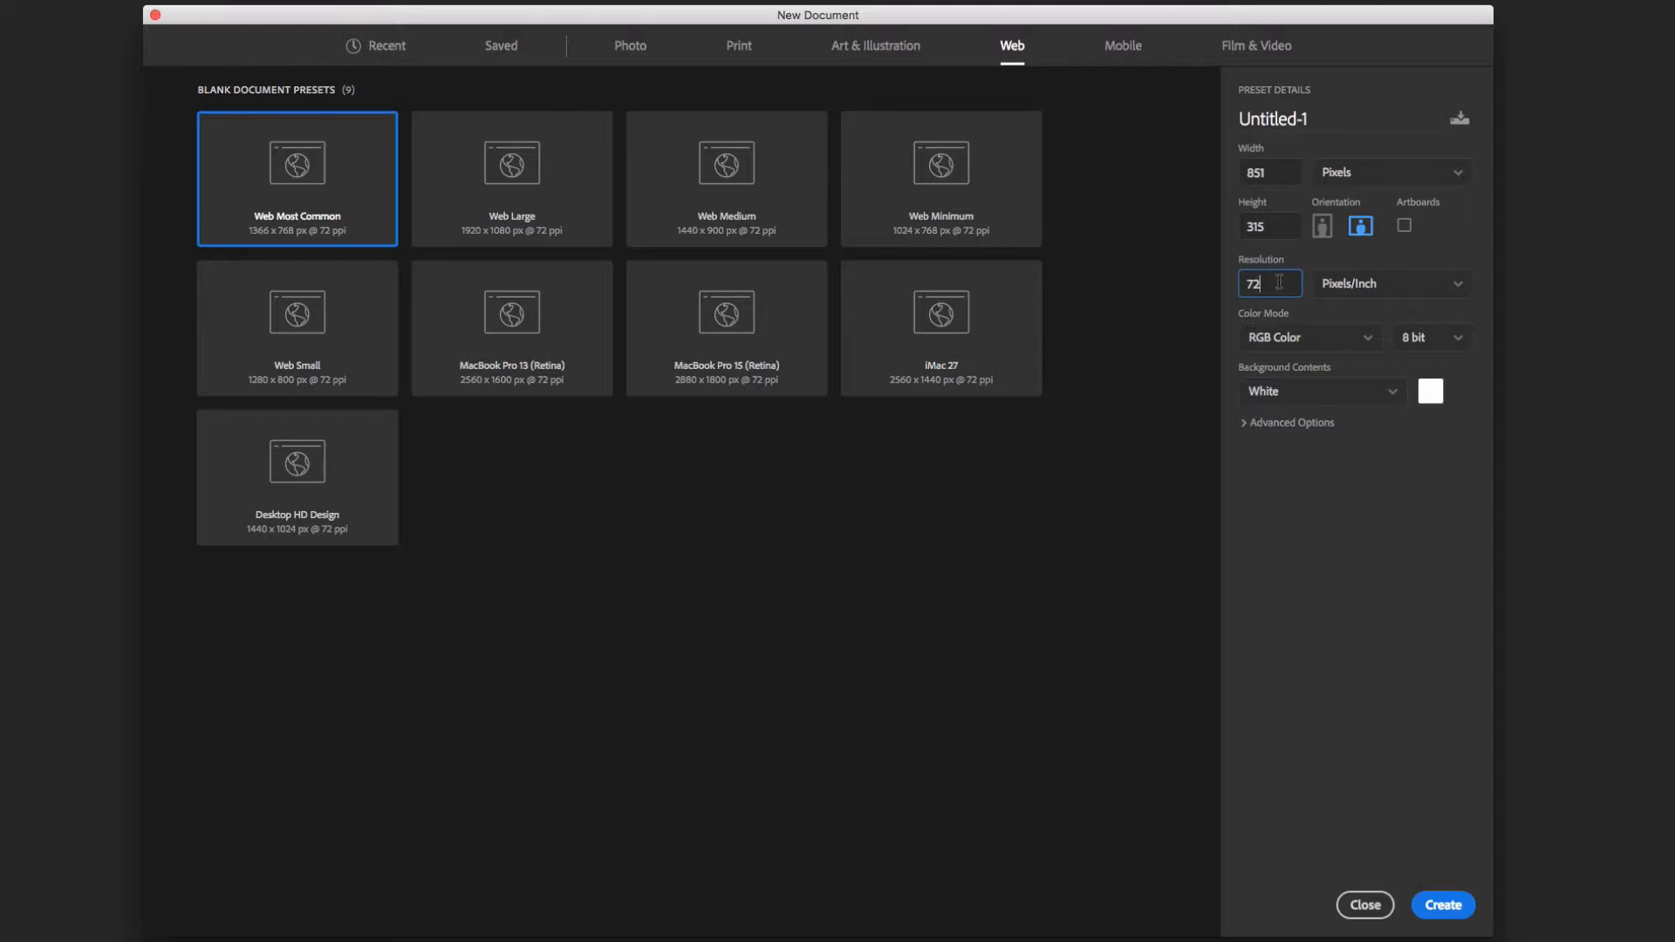
pyautogui.doubleClick(1279, 282)
pyautogui.click(1367, 340)
pyautogui.click(1366, 340)
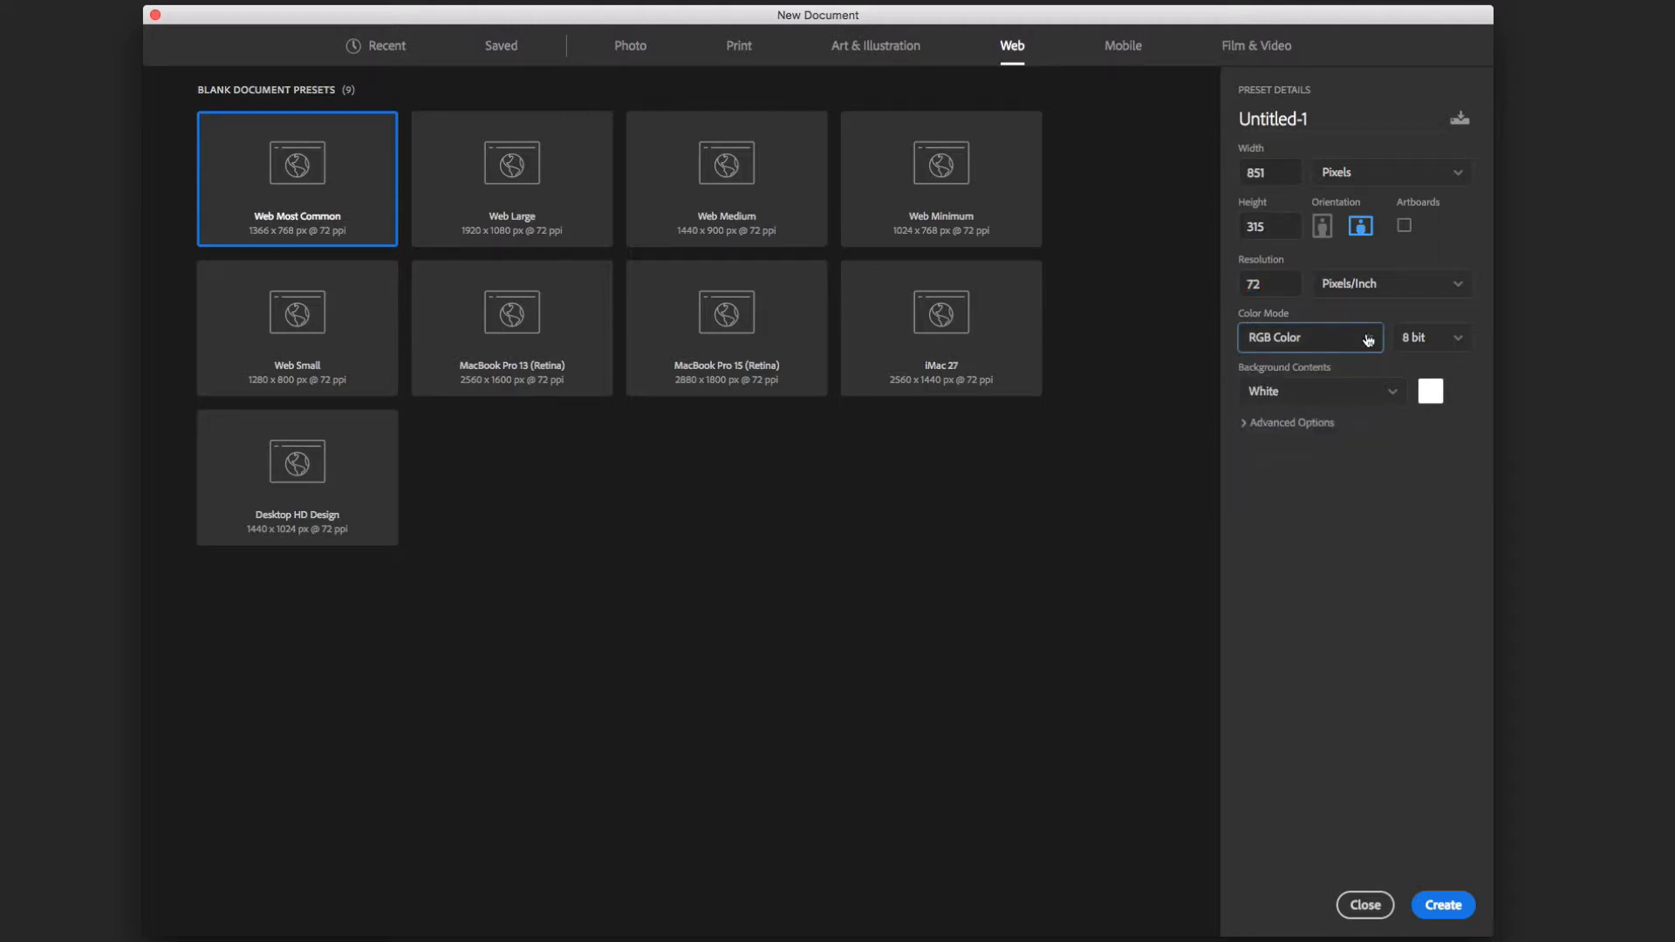
pyautogui.click(1469, 340)
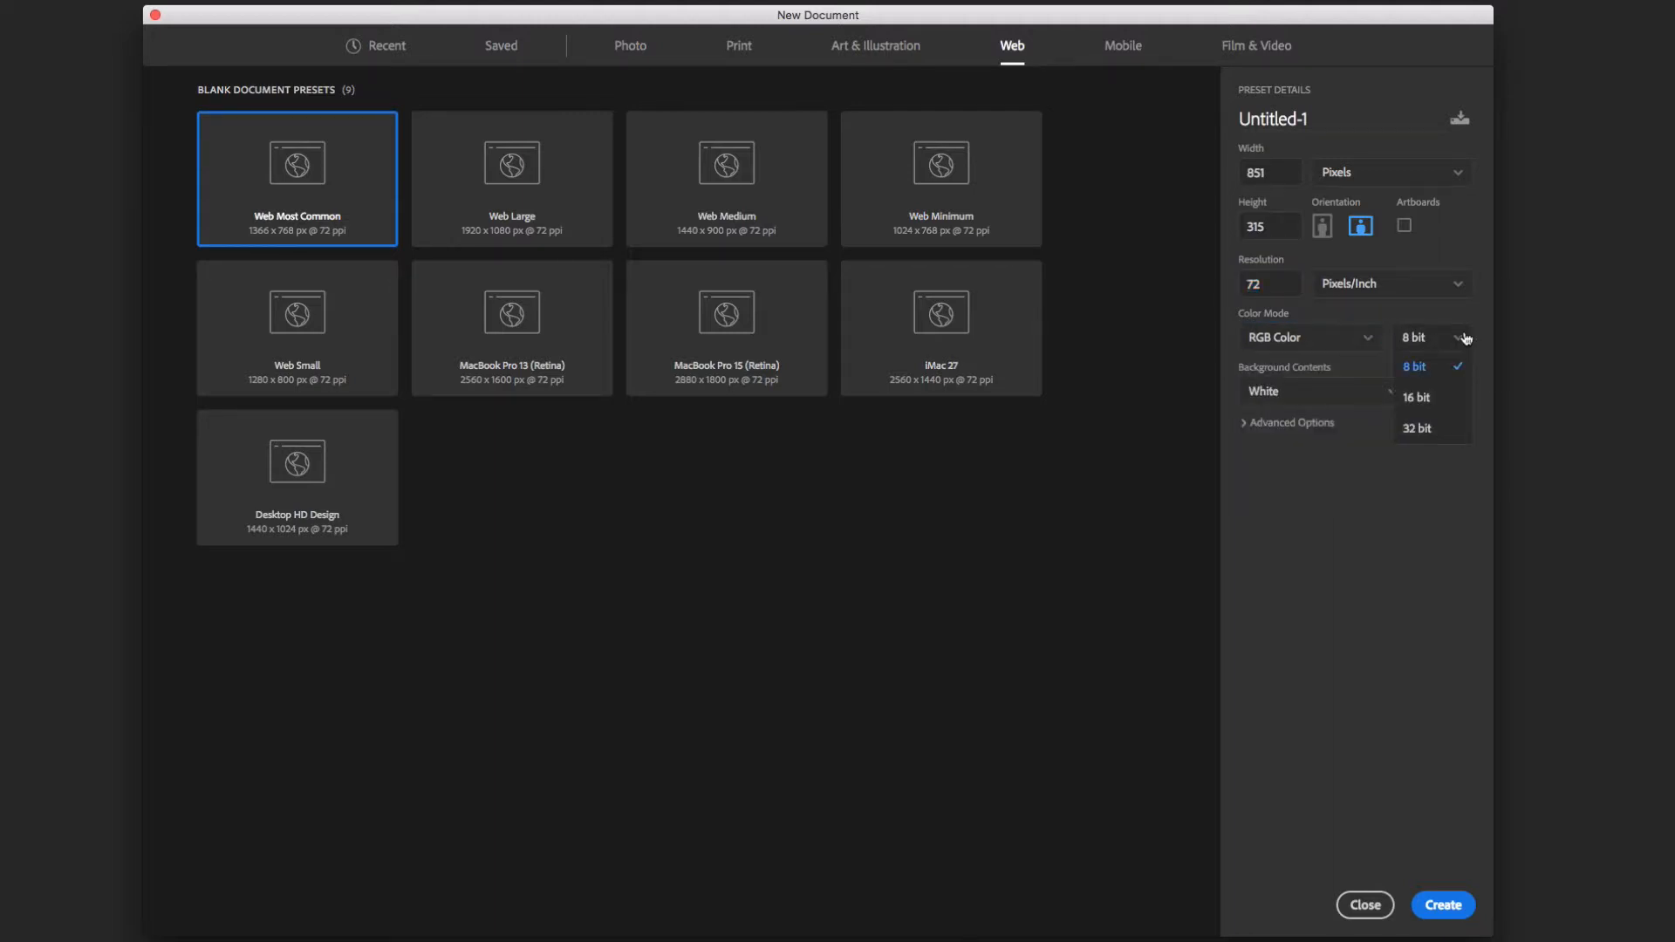
pyautogui.click(1474, 316)
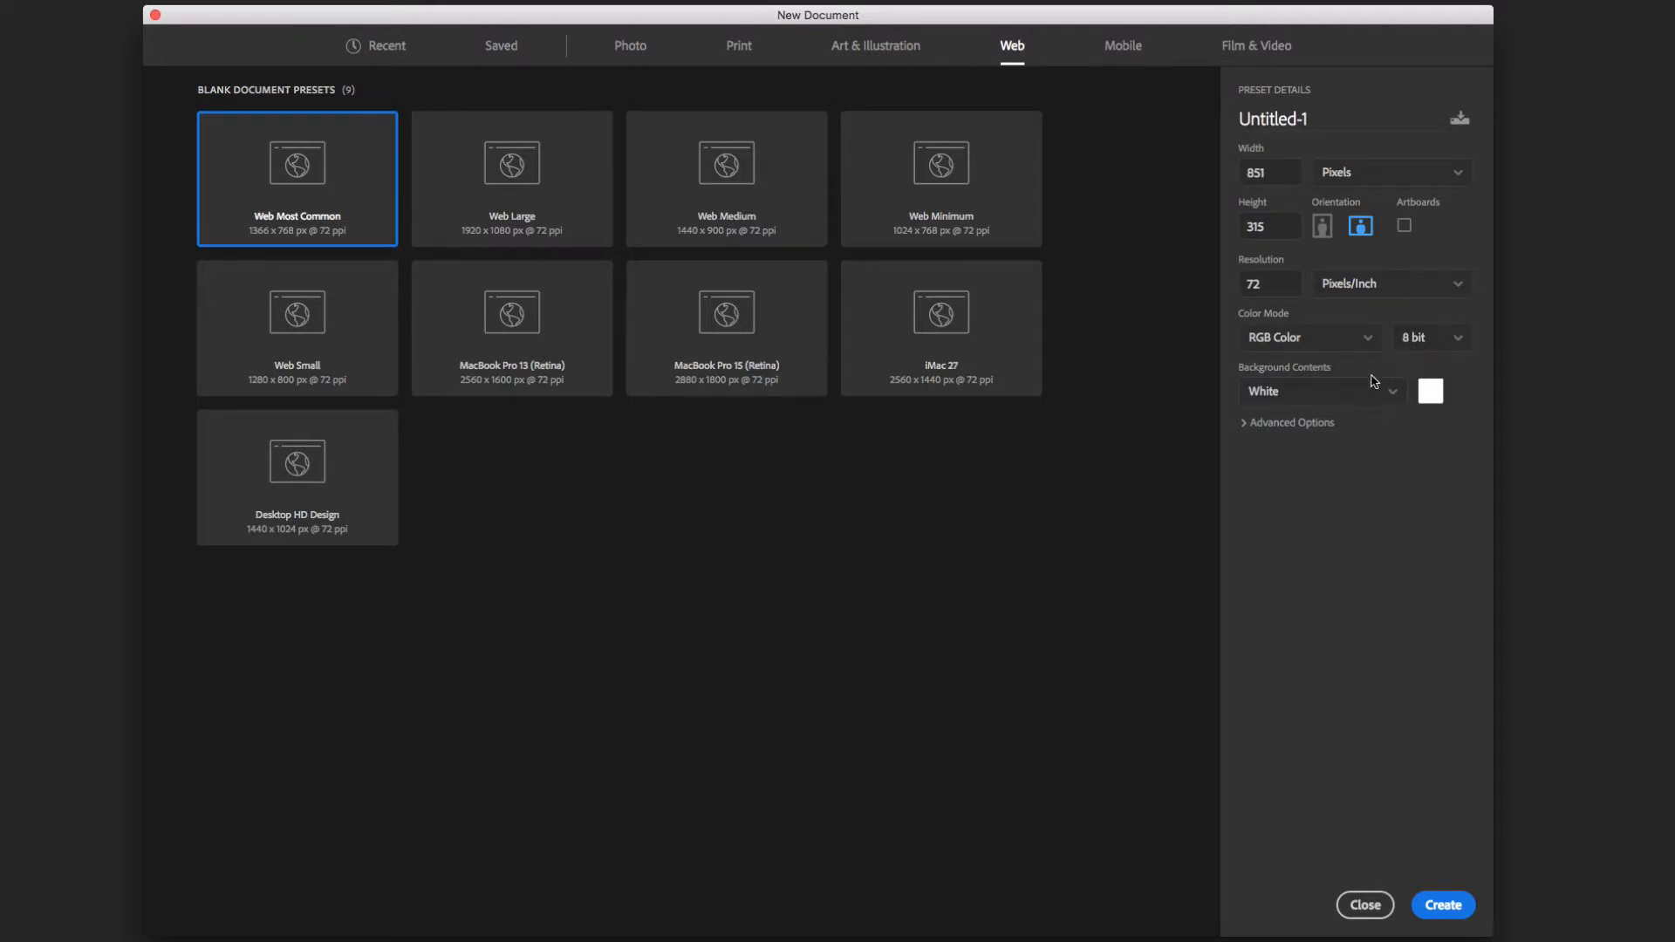
pyautogui.click(1393, 392)
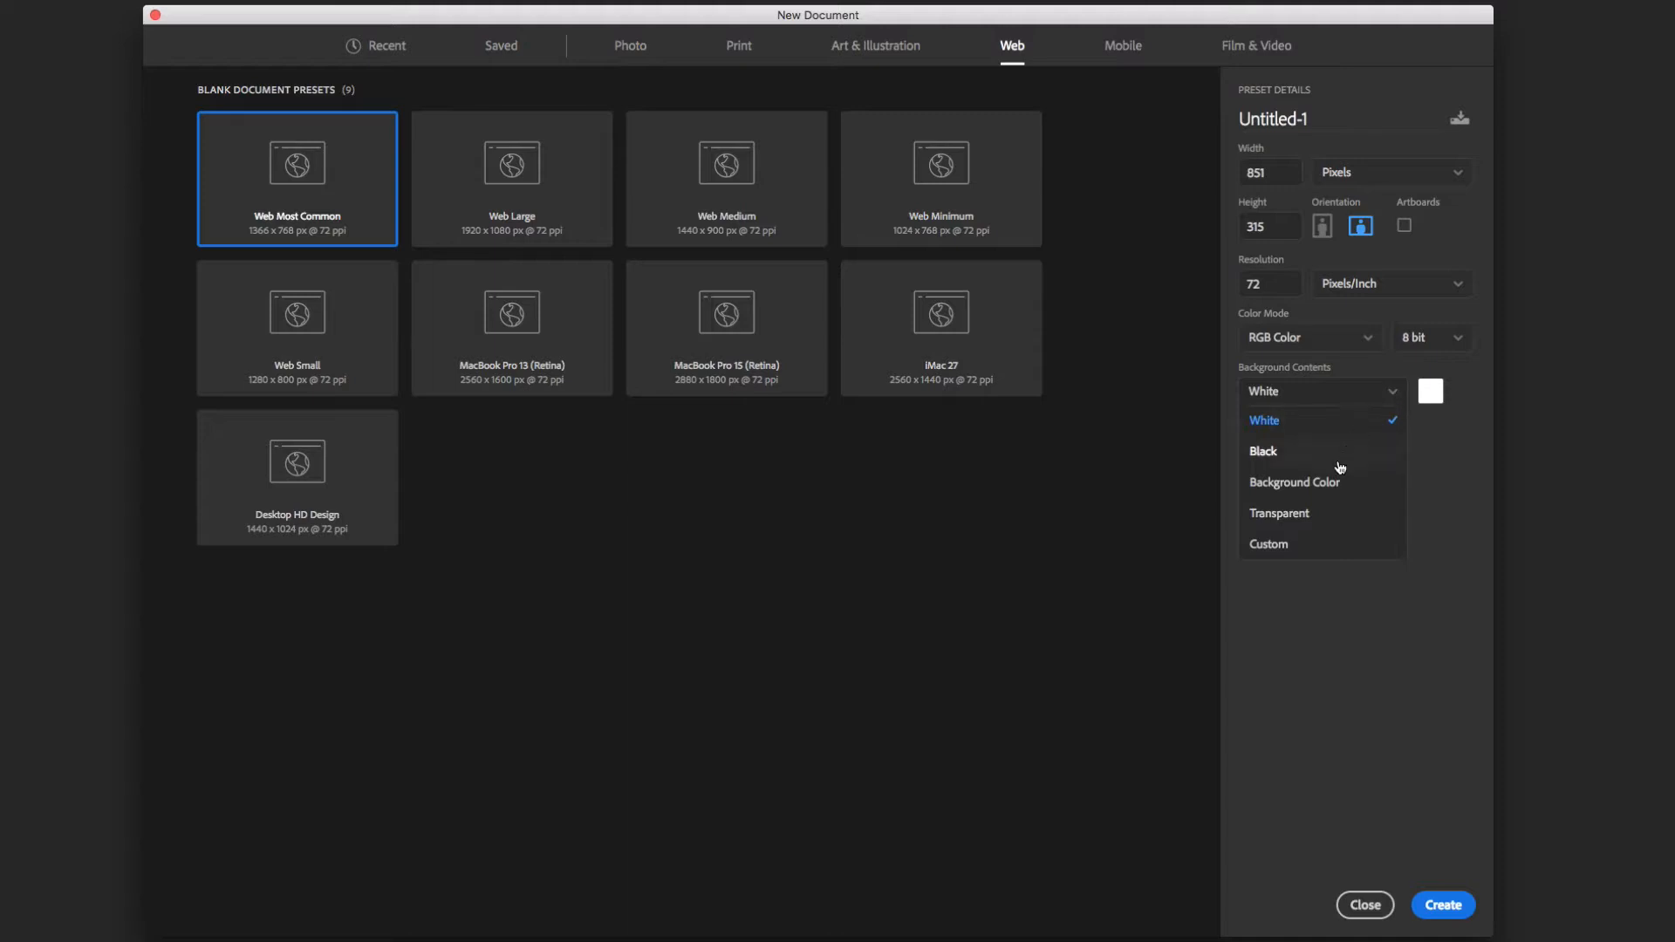
pyautogui.click(1314, 483)
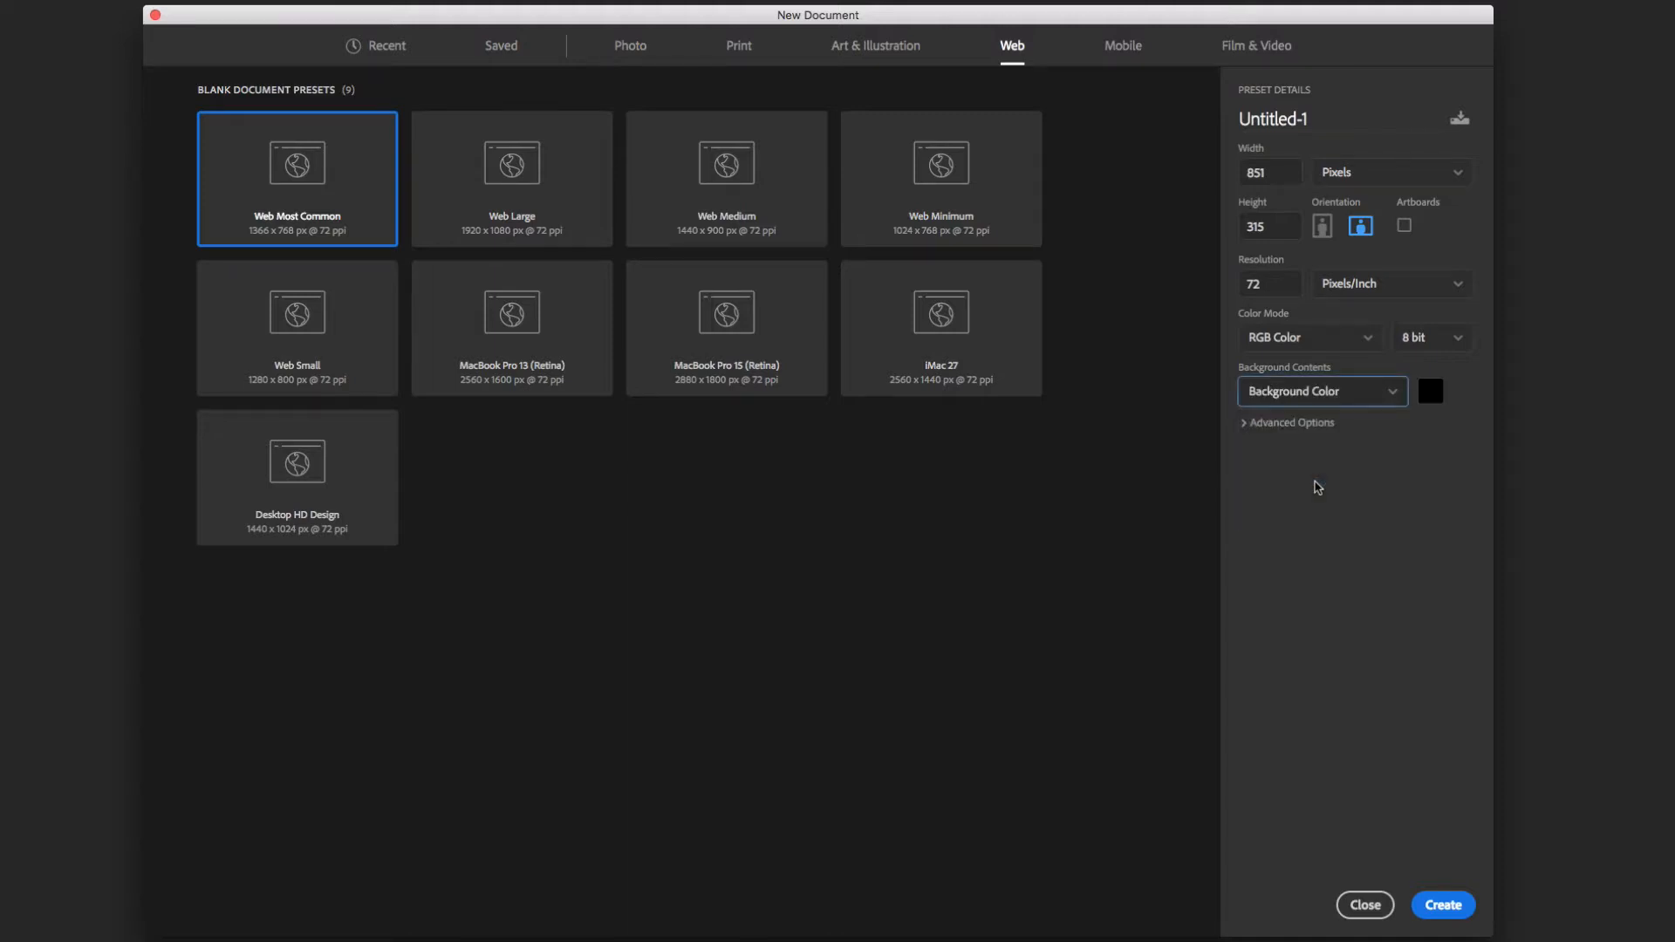
pyautogui.click(1430, 394)
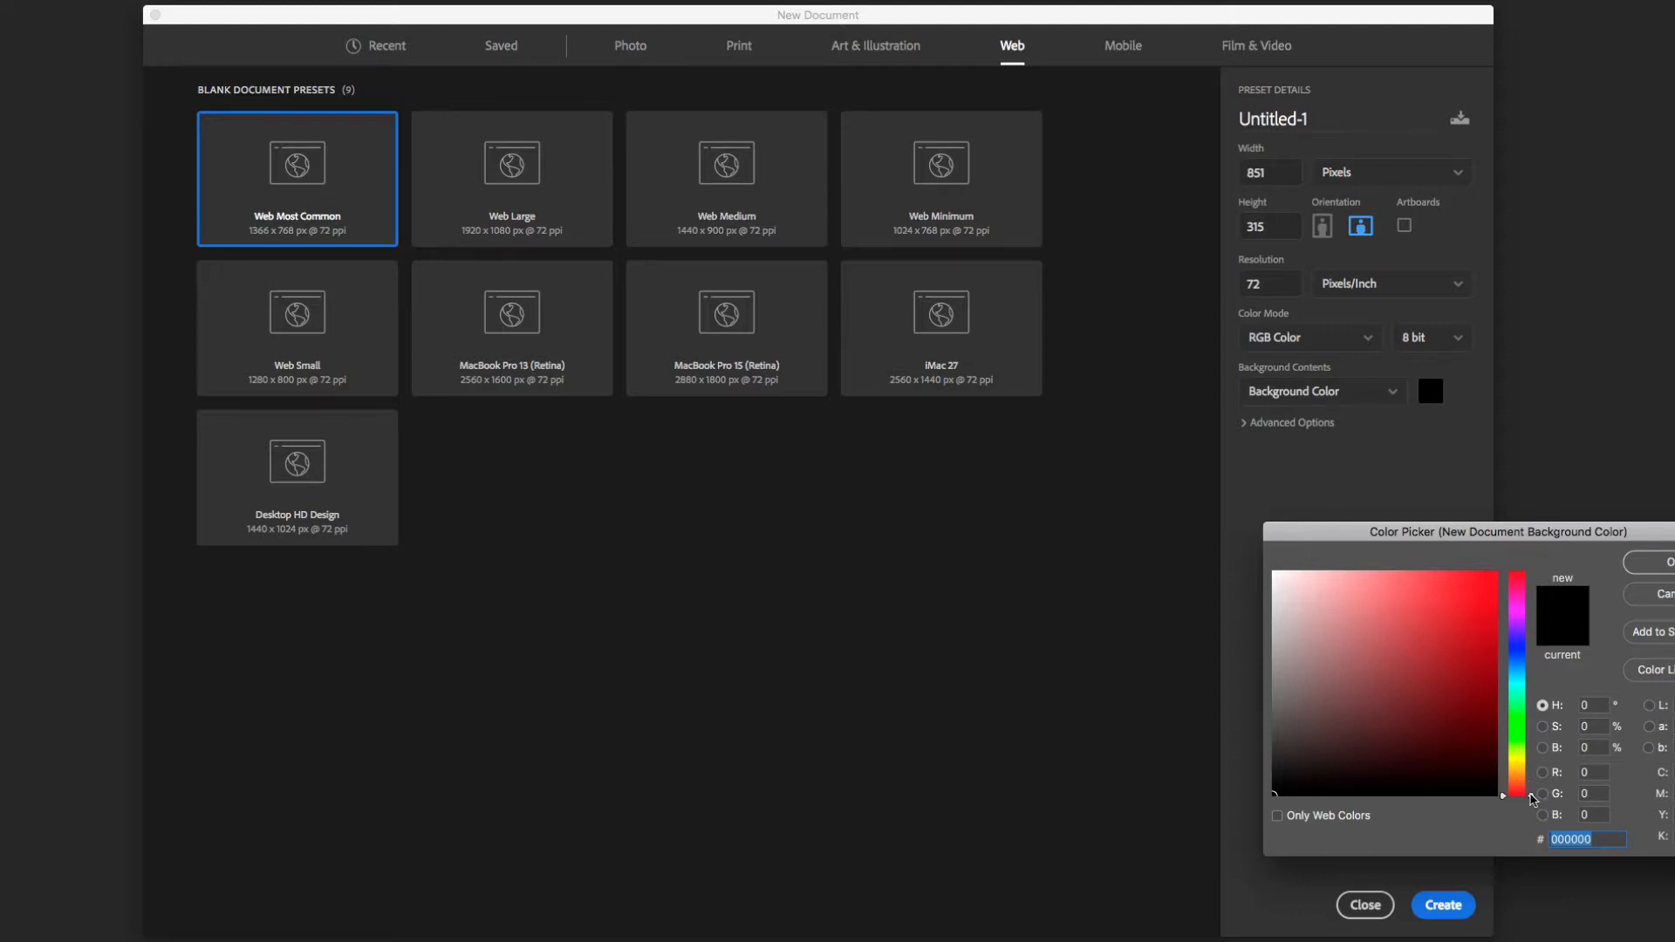
pyautogui.moveTo(1533, 799); pyautogui.dragTo(1530, 716)
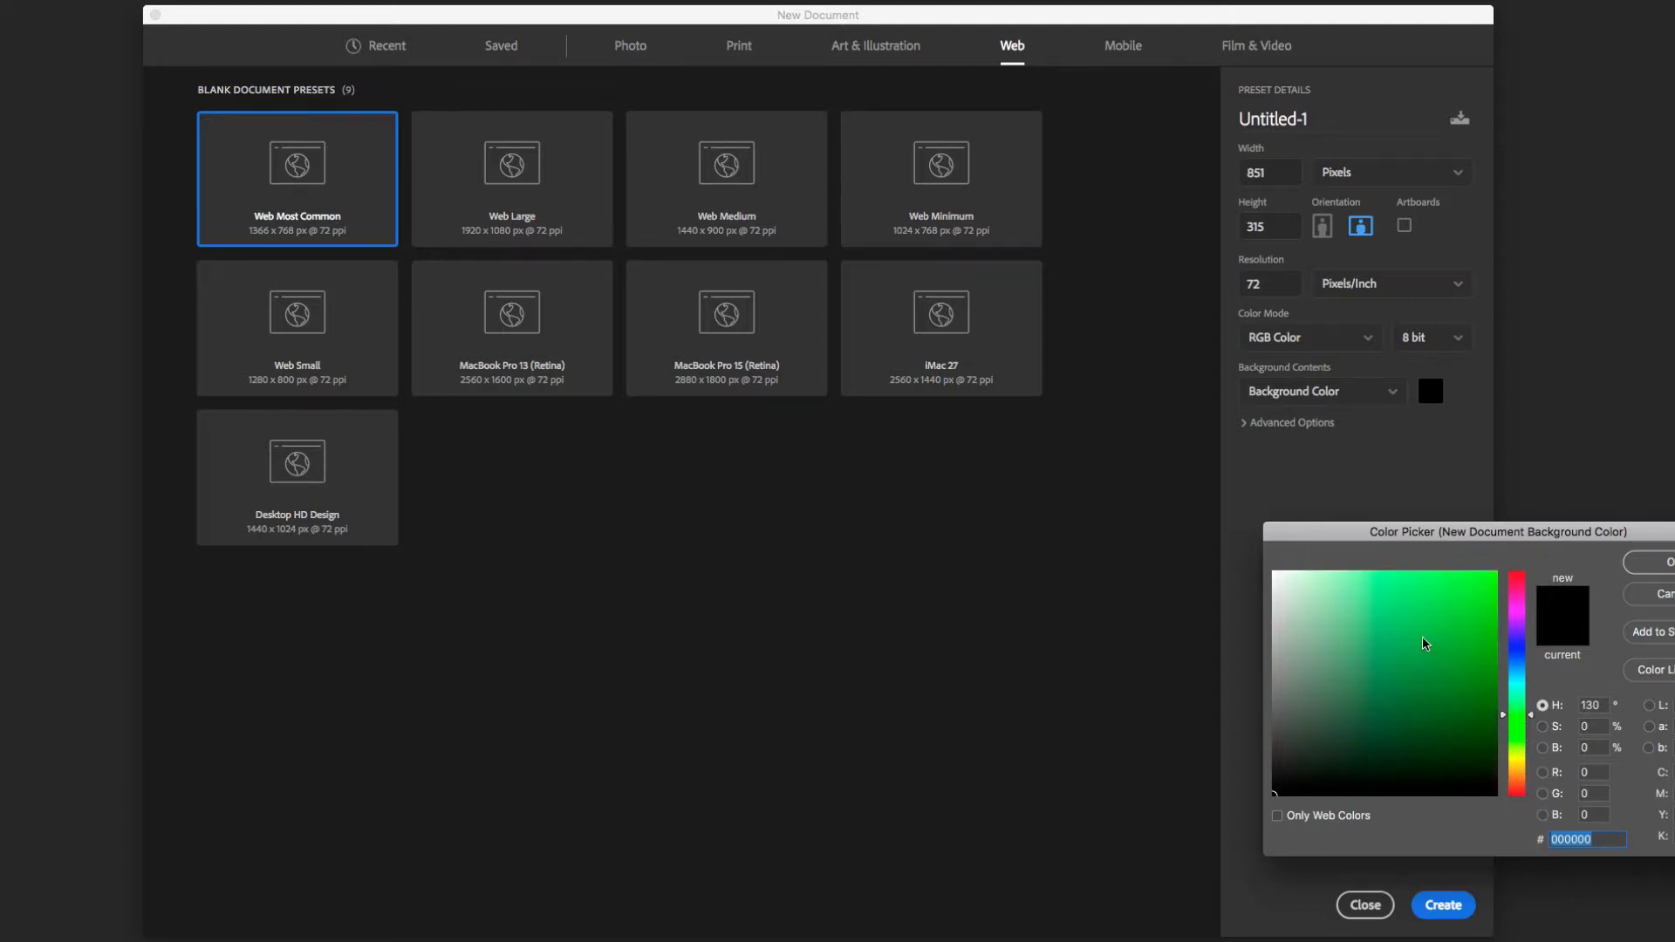
pyautogui.moveTo(1424, 646)
pyautogui.mouseDown()
pyautogui.moveTo(1300, 575)
pyautogui.moveTo(1366, 583)
pyautogui.moveTo(1378, 736)
pyautogui.moveTo(1381, 711)
pyautogui.moveTo(1371, 723)
pyautogui.mouseUp()
pyautogui.click(1663, 593)
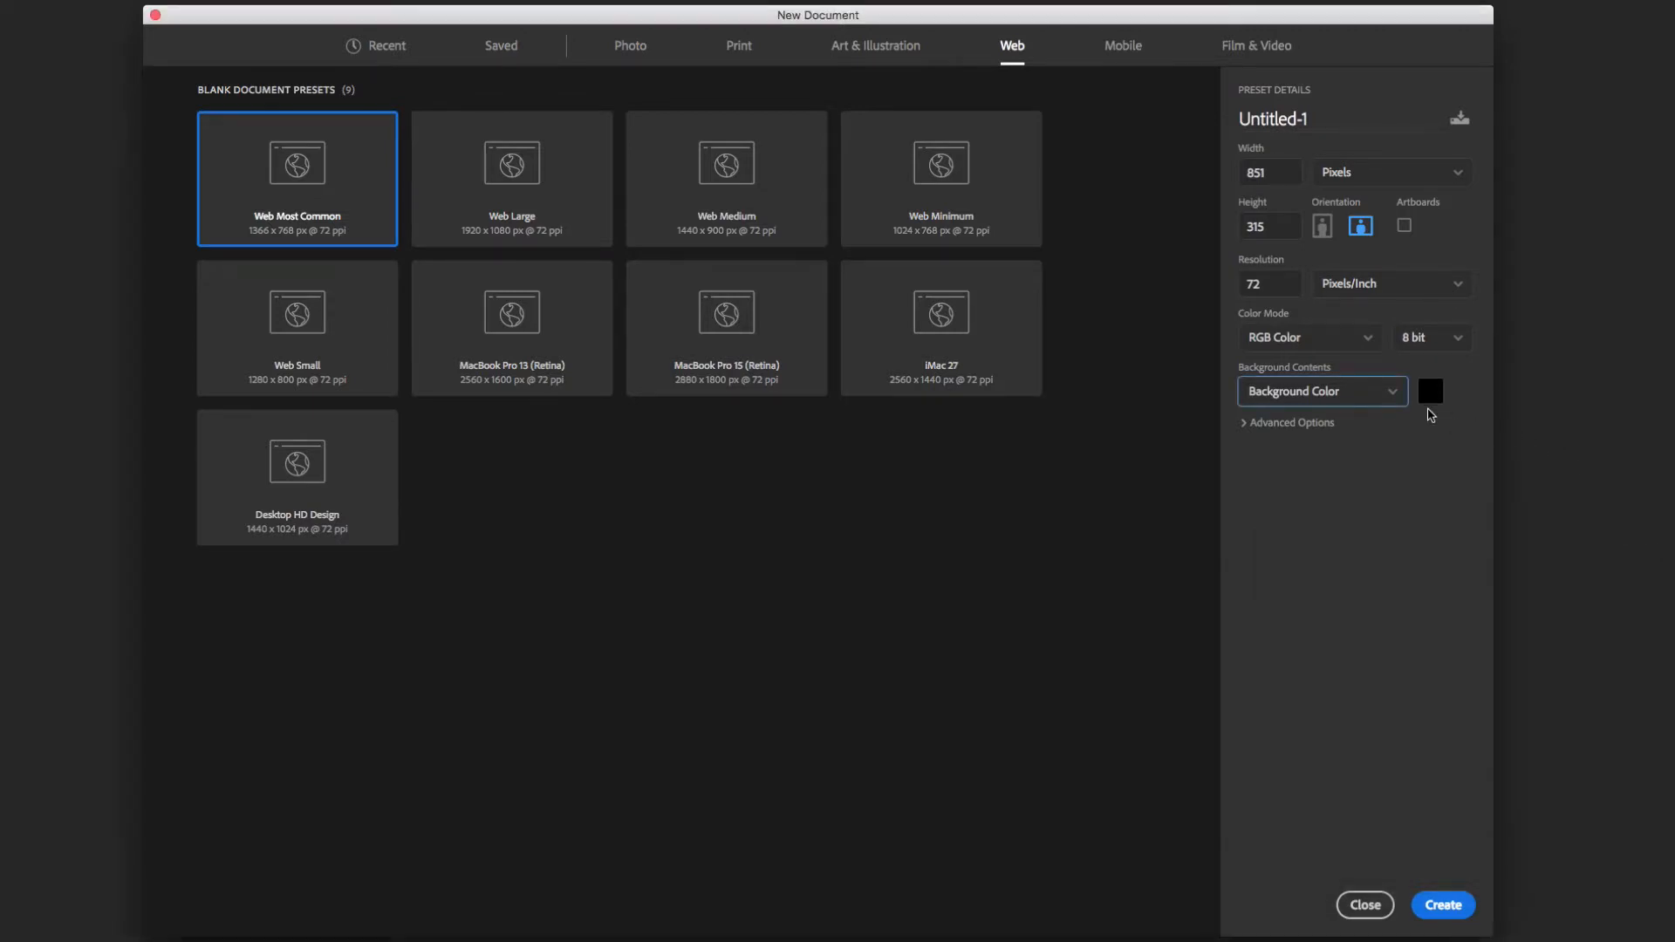
# Step: Set the background contents to White and create the document
pyautogui.click(1385, 395)
pyautogui.click(1355, 421)
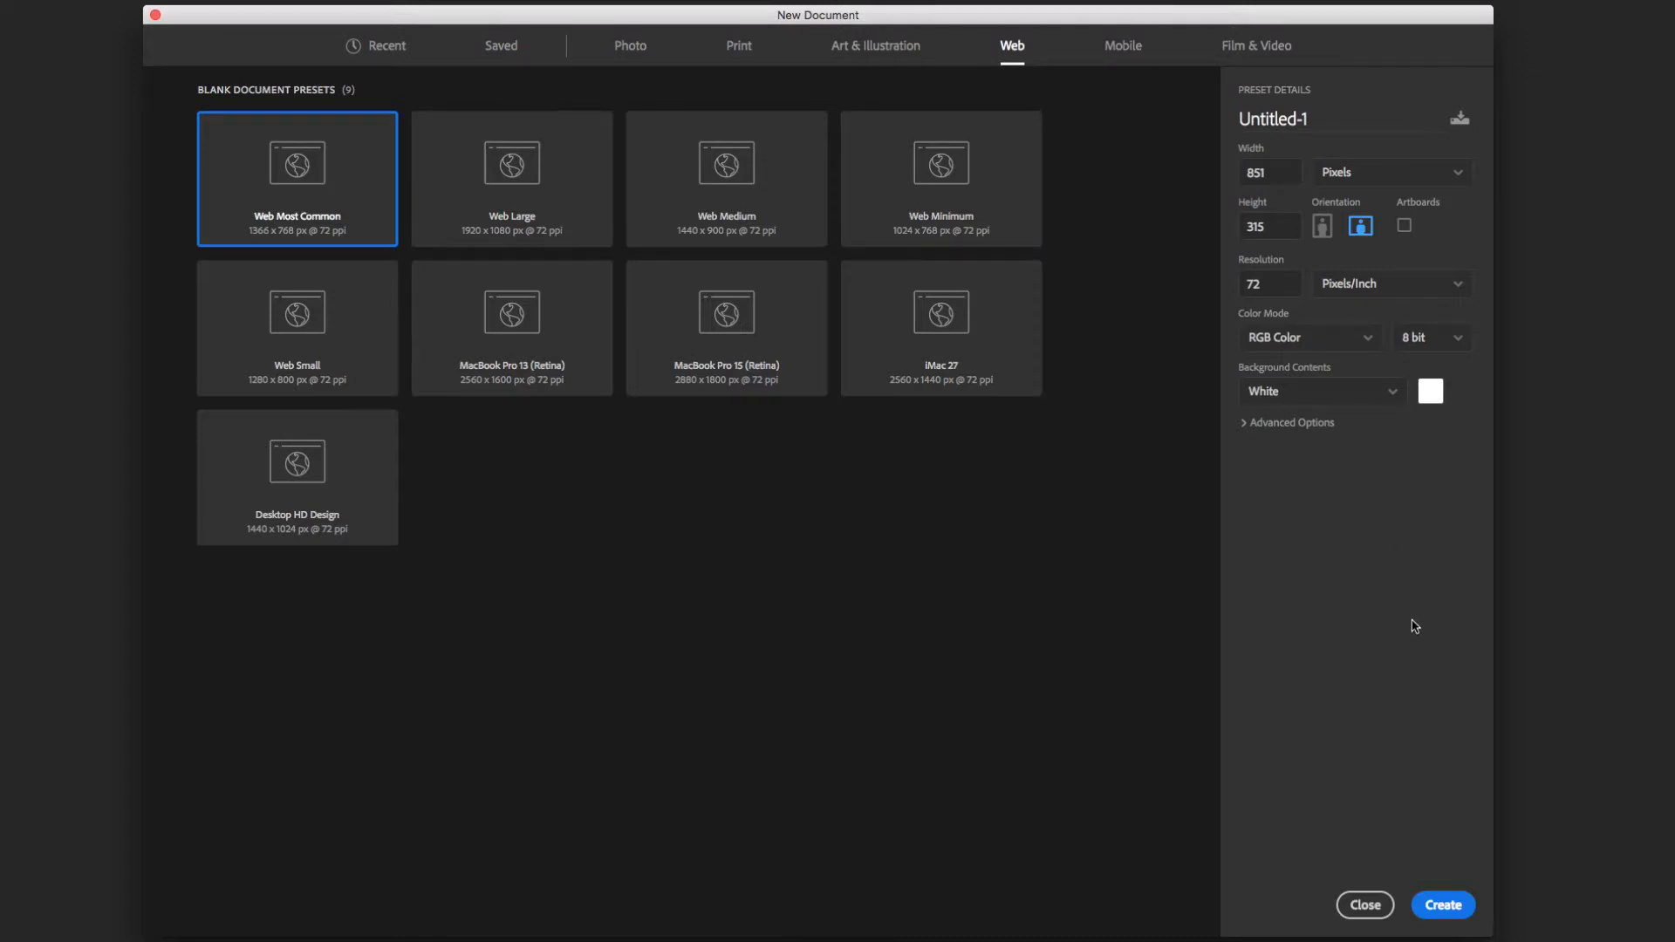
pyautogui.click(1168, 762)
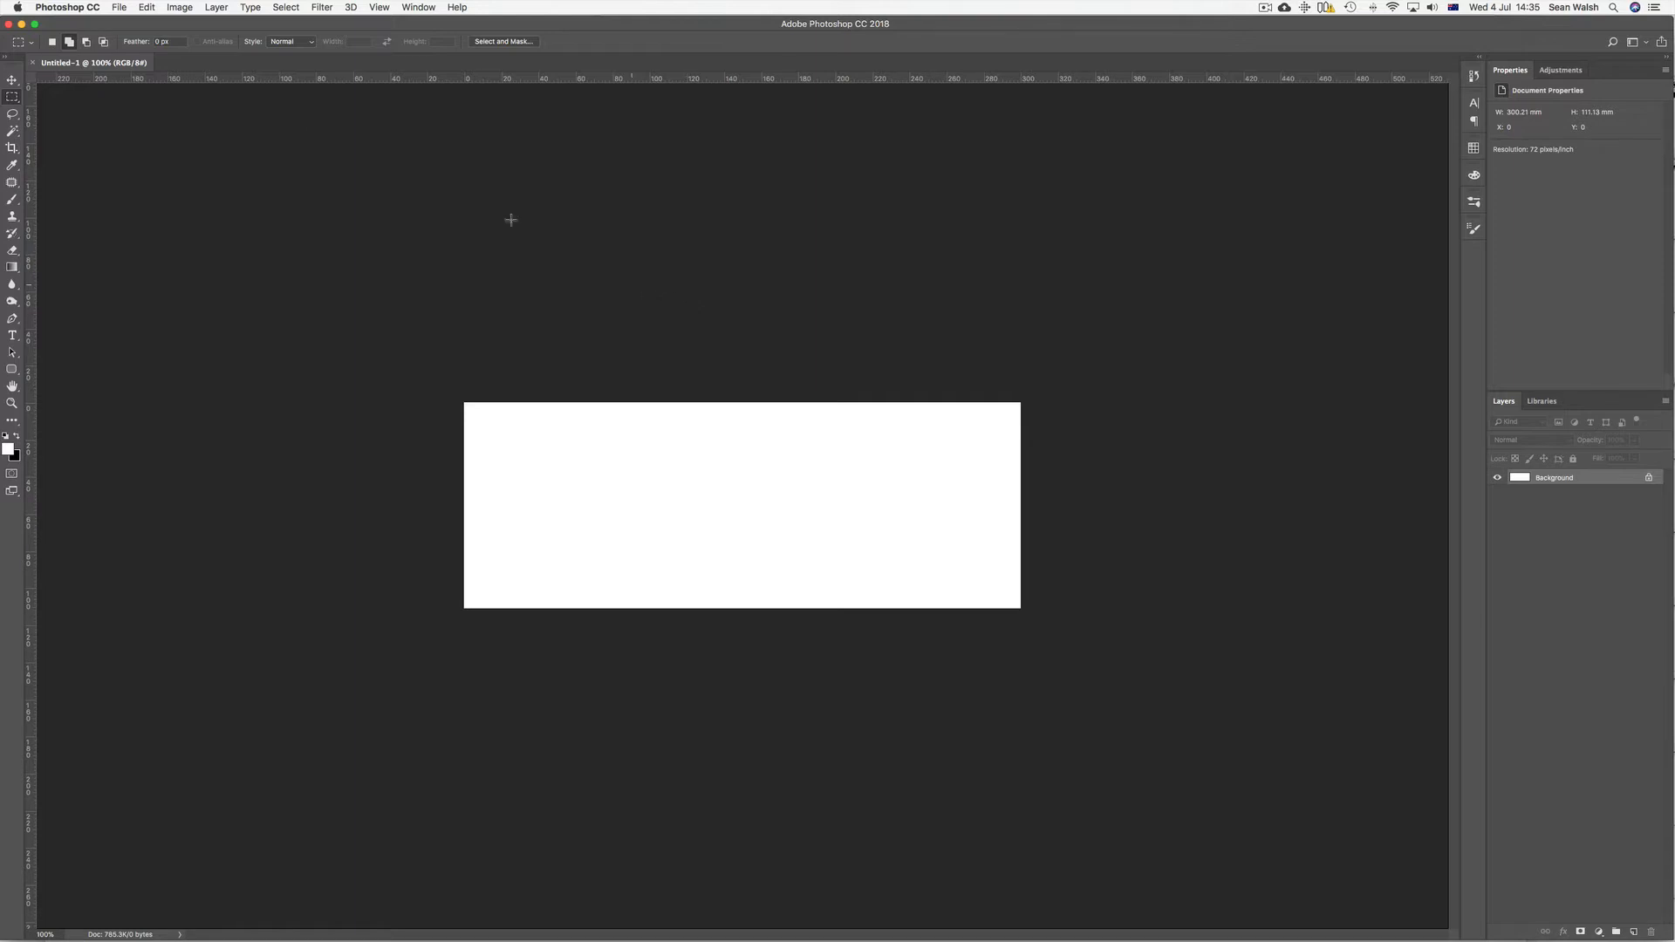
# Step: Place the Astronomy photo from the Images folder into the document as an embedded image
pyautogui.click(121, 7)
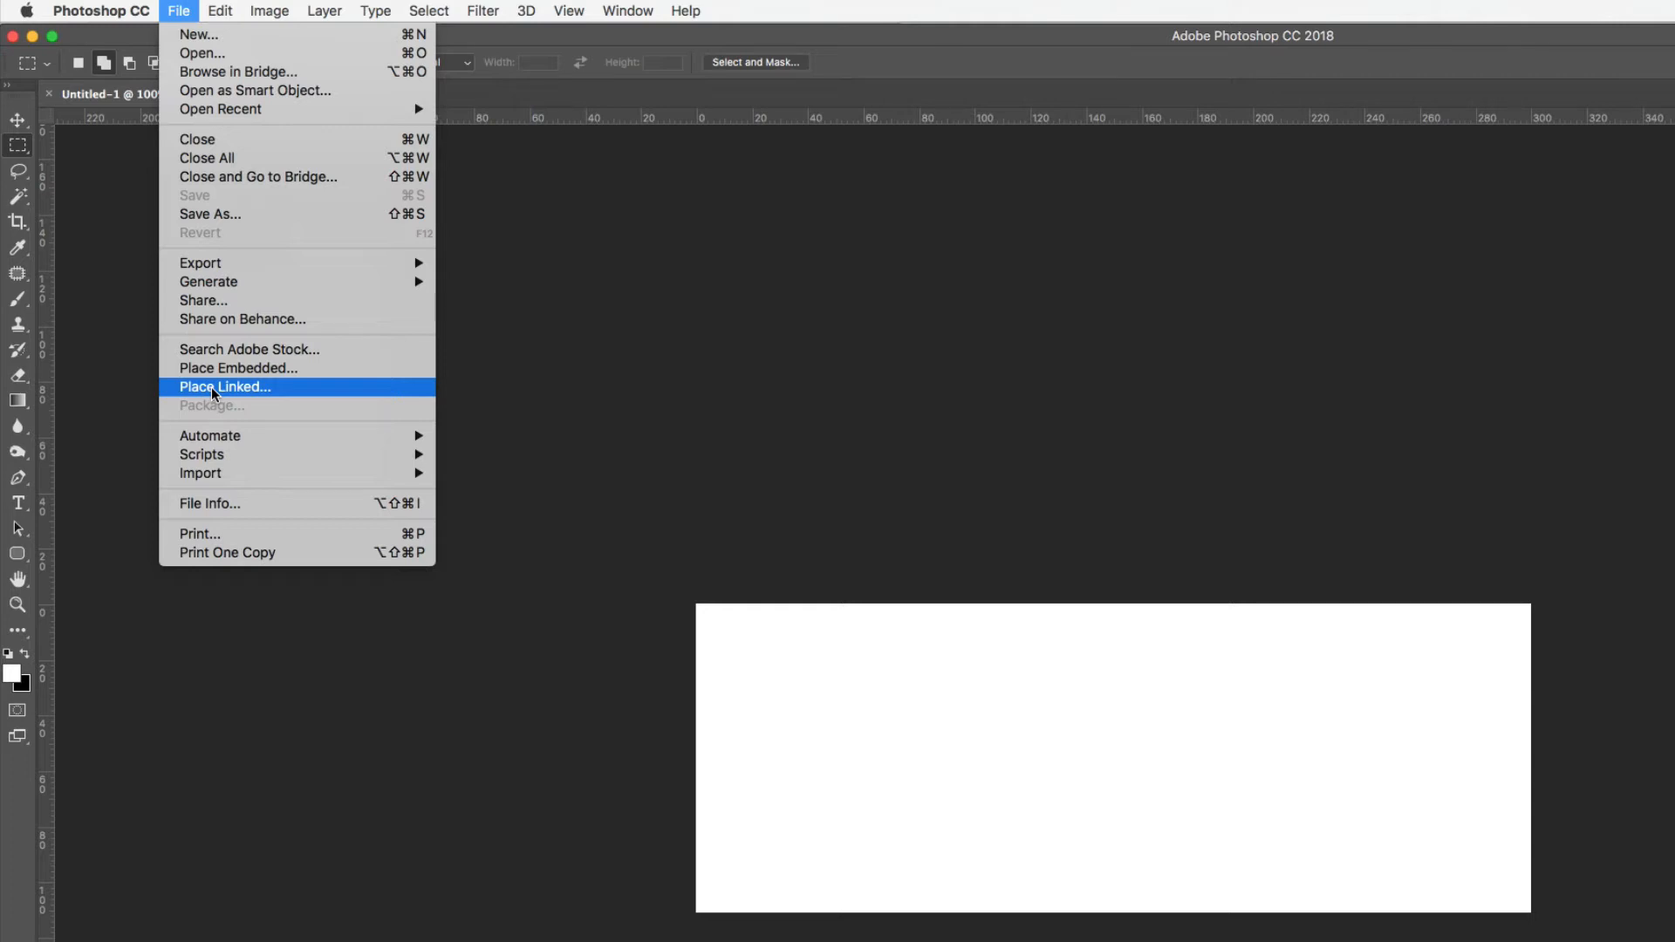
pyautogui.click(327, 368)
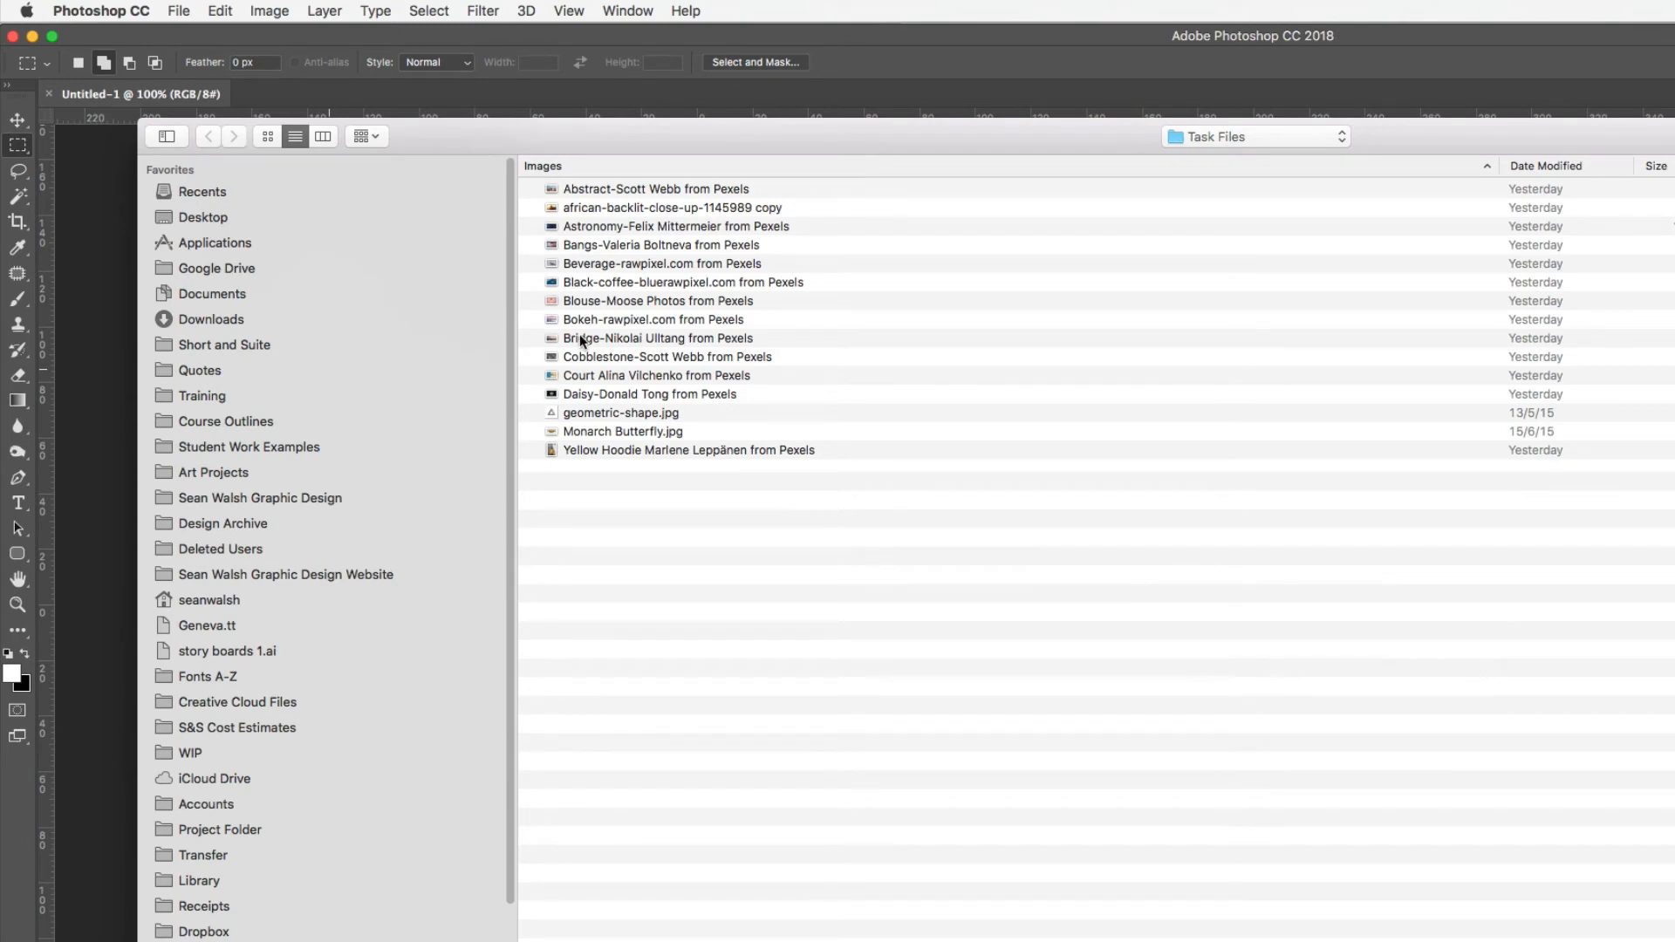
pyautogui.click(617, 226)
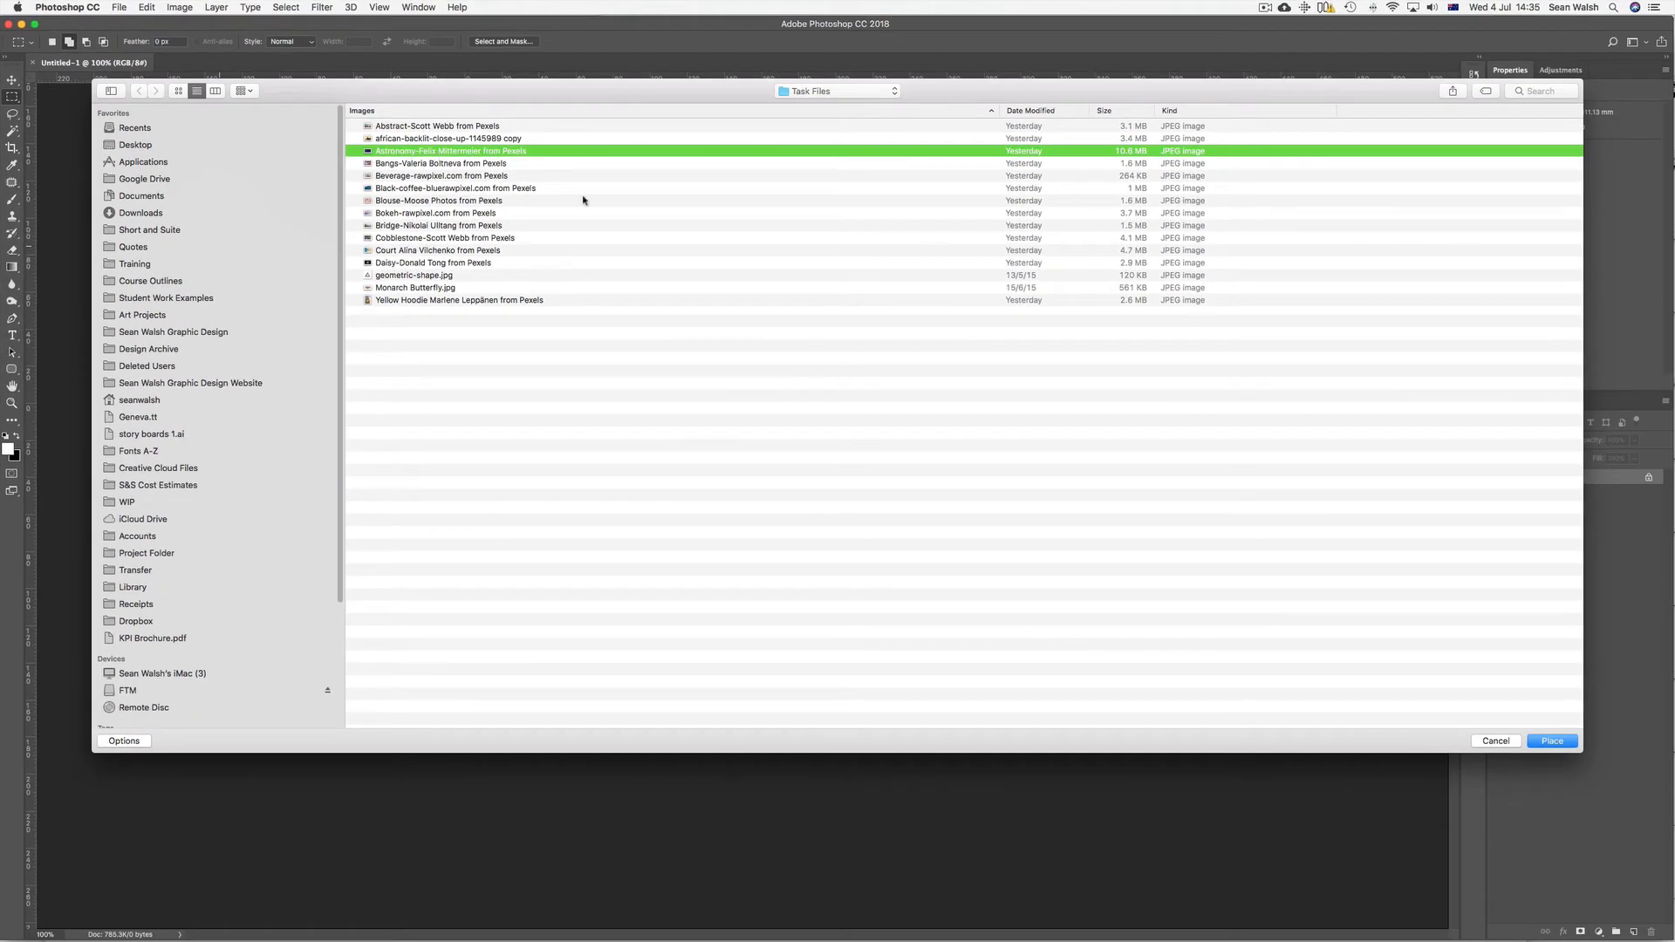
pyautogui.click(1550, 740)
pyautogui.click(1545, 742)
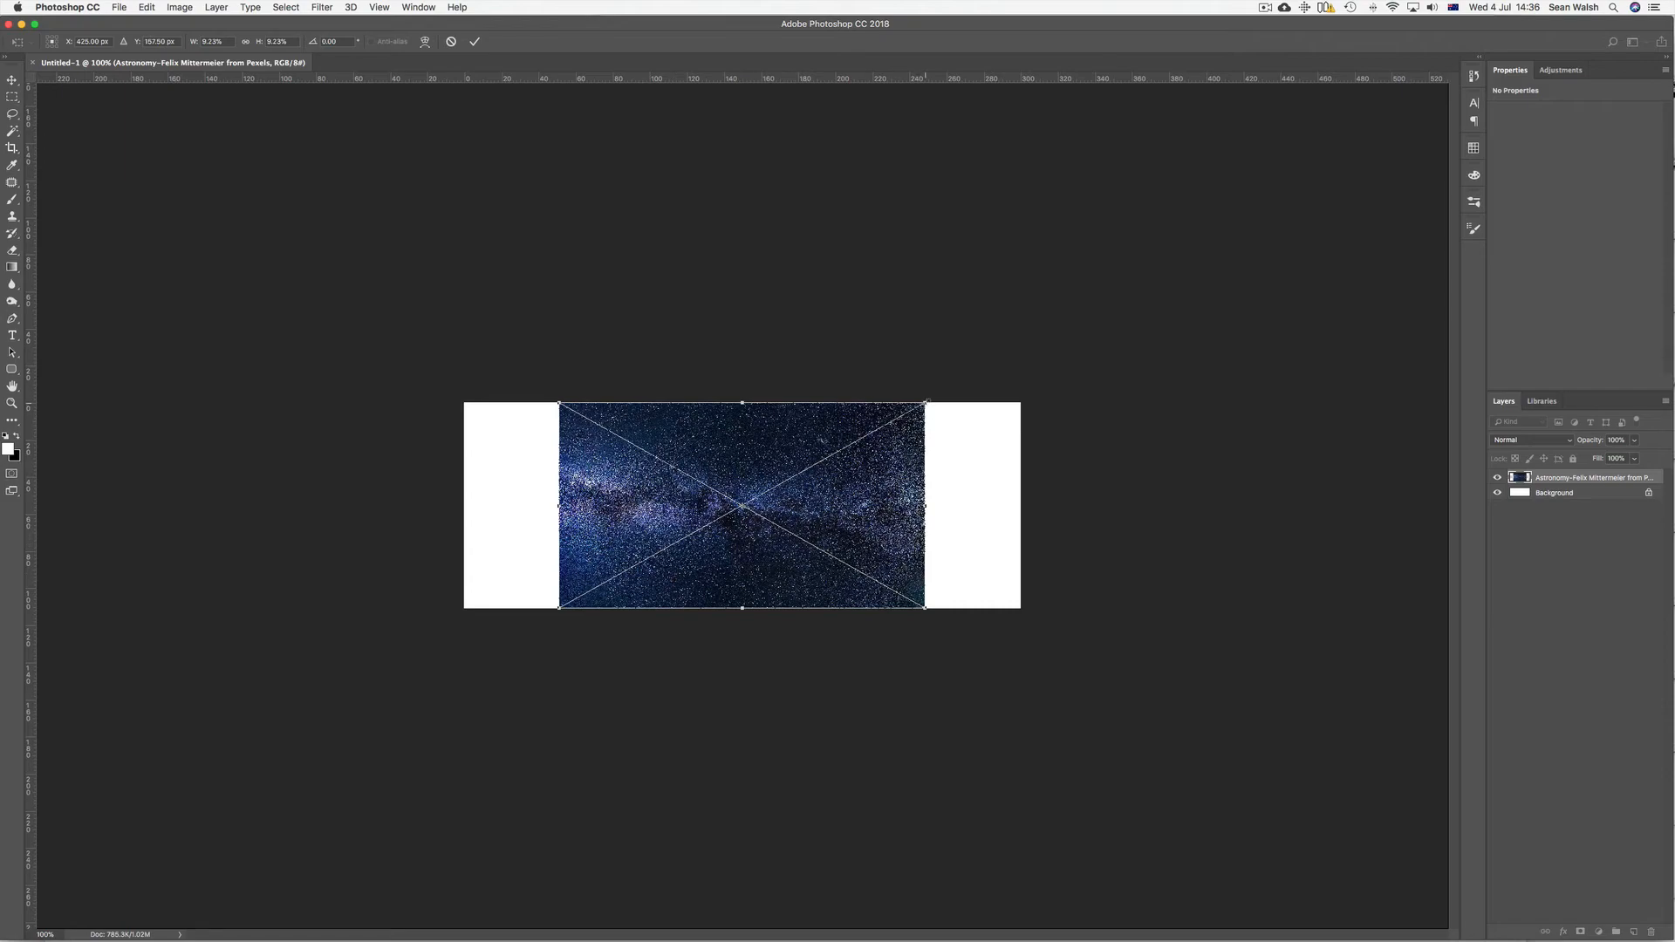
# Step: Scale the placed Astronomy photo proportionally to about 14.18% so it covers the whole canvas, and commit the placement
pyautogui.moveTo(924, 402); pyautogui.dragTo(1022, 347)
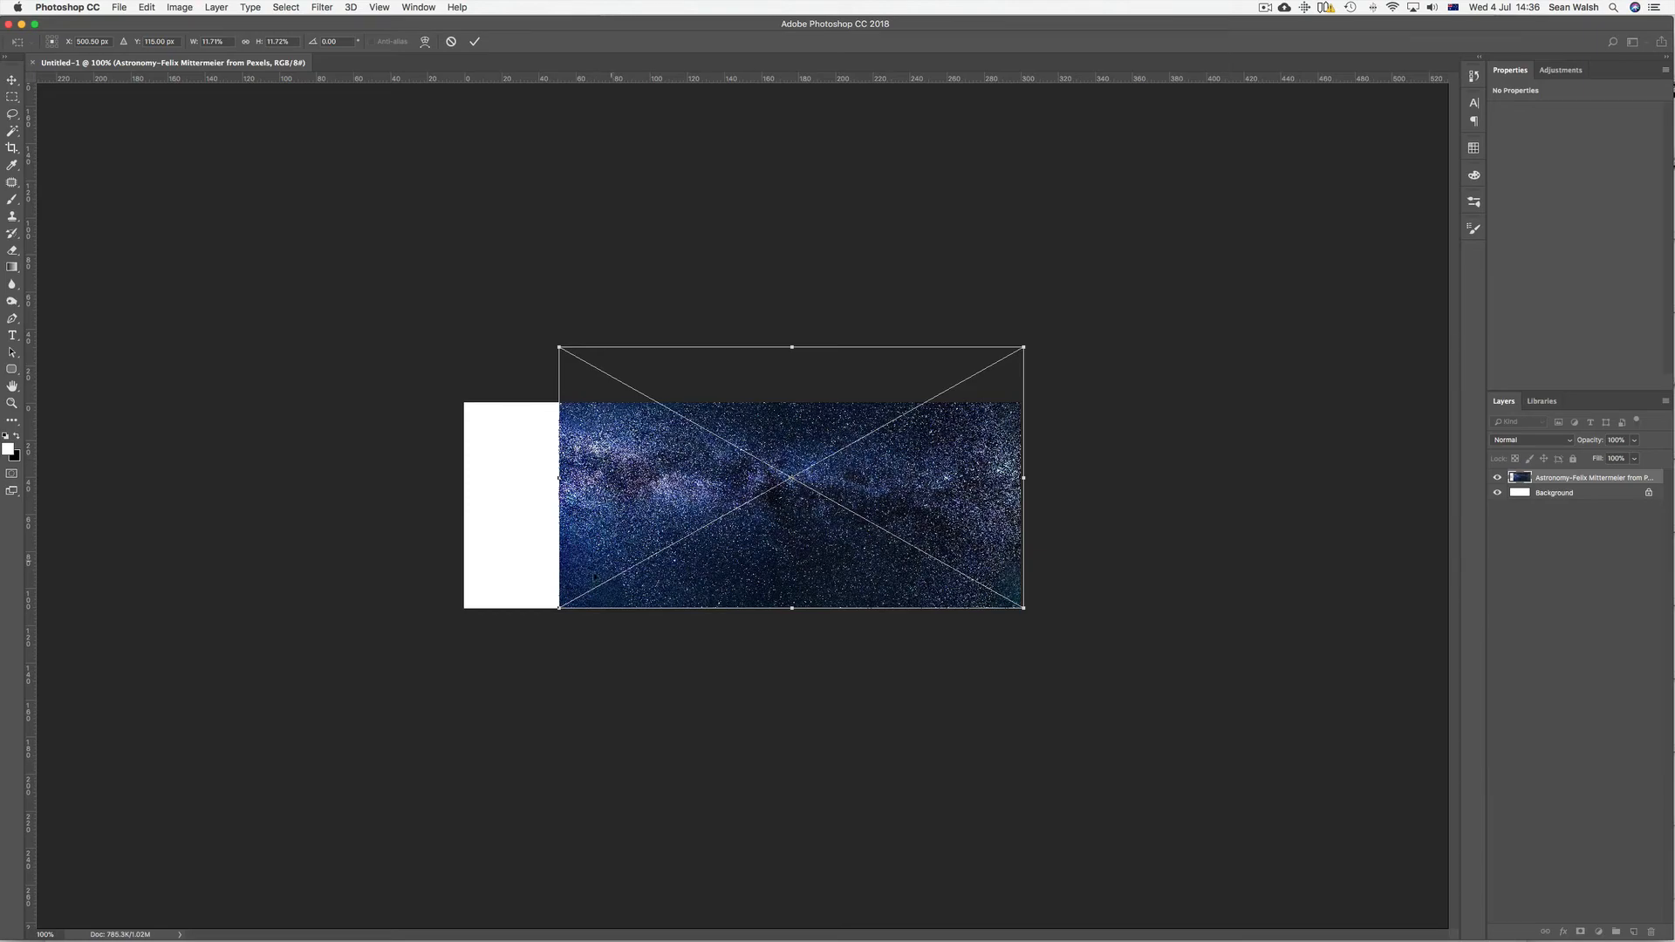
pyautogui.moveTo(557, 609); pyautogui.dragTo(454, 658)
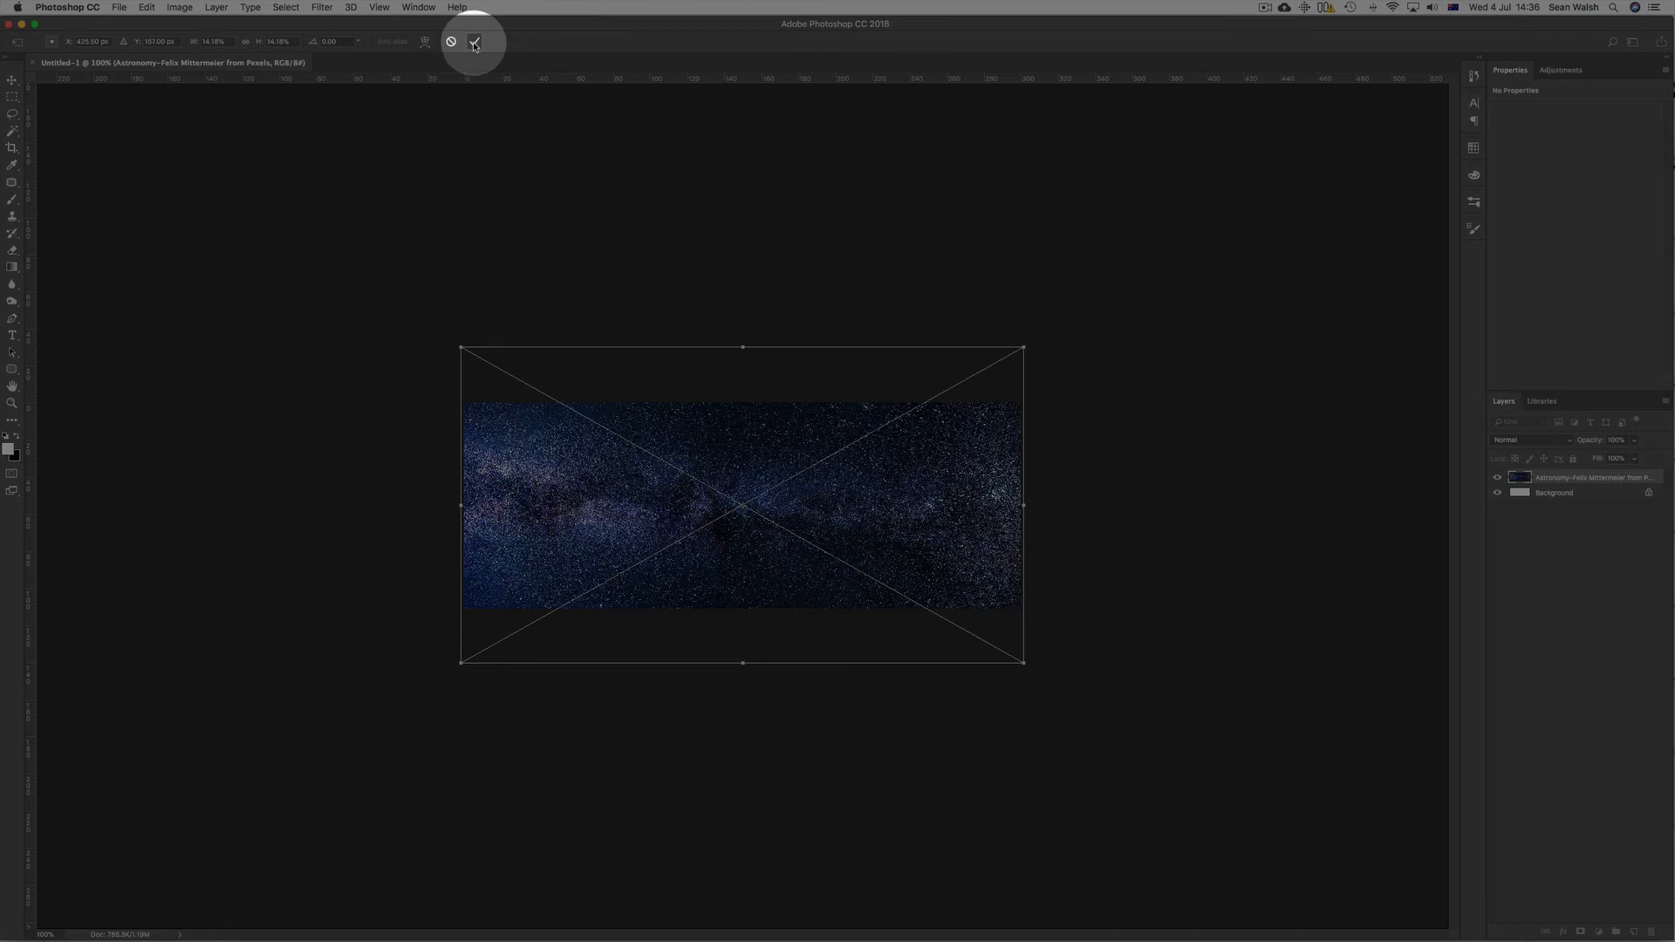
pyautogui.click(475, 45)
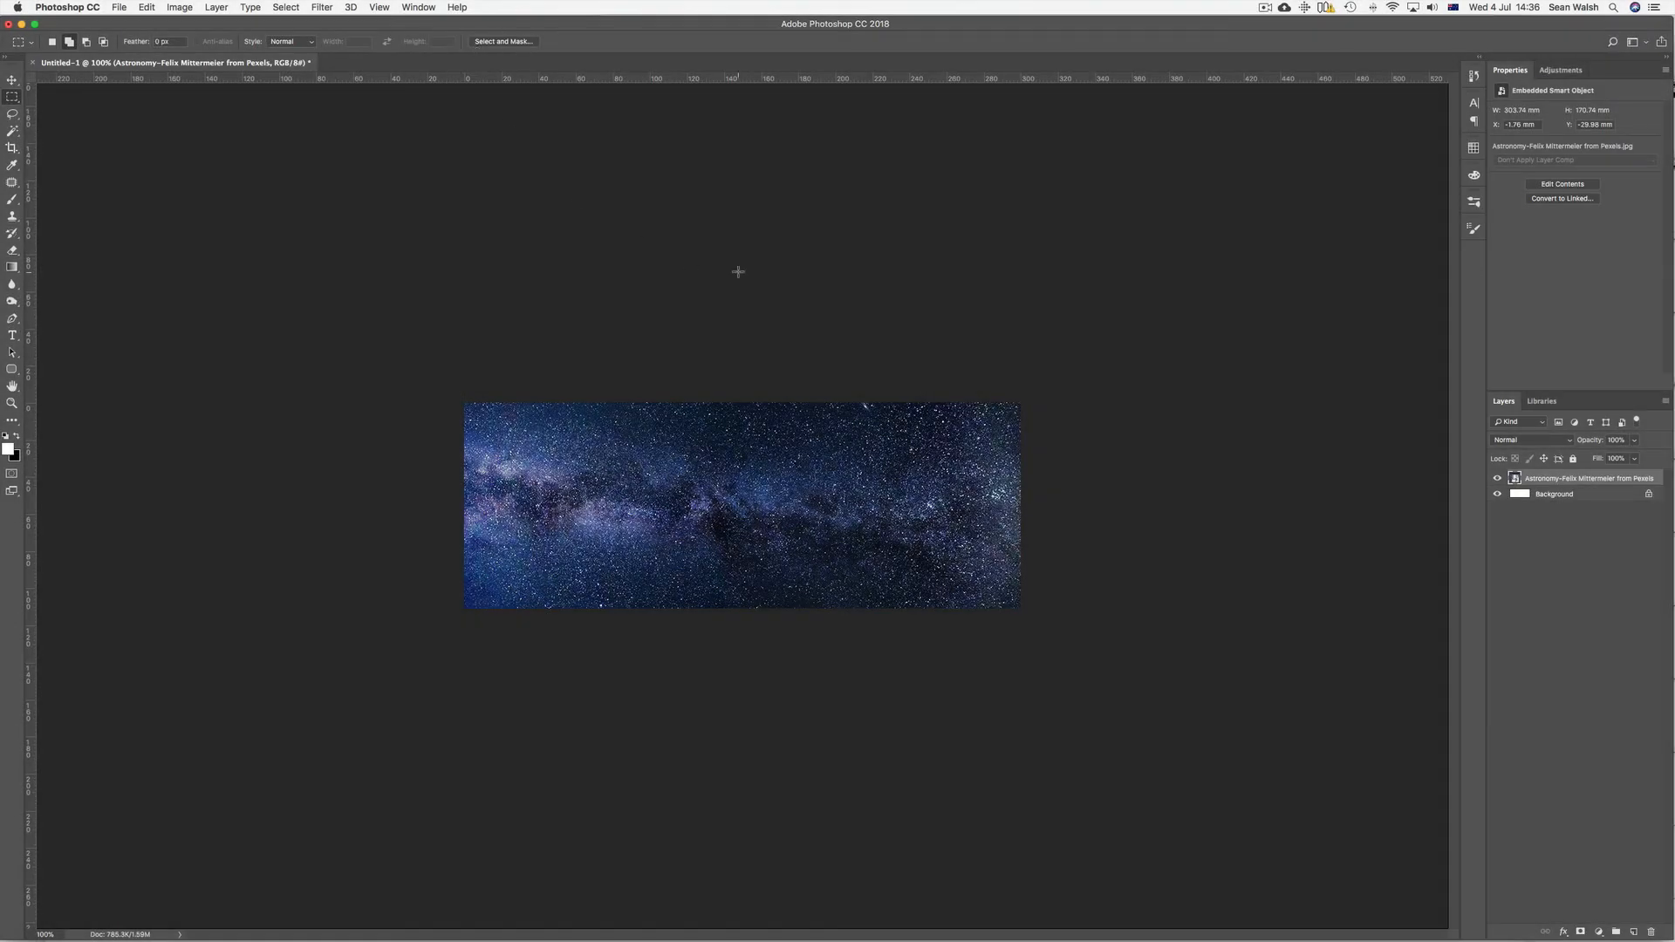